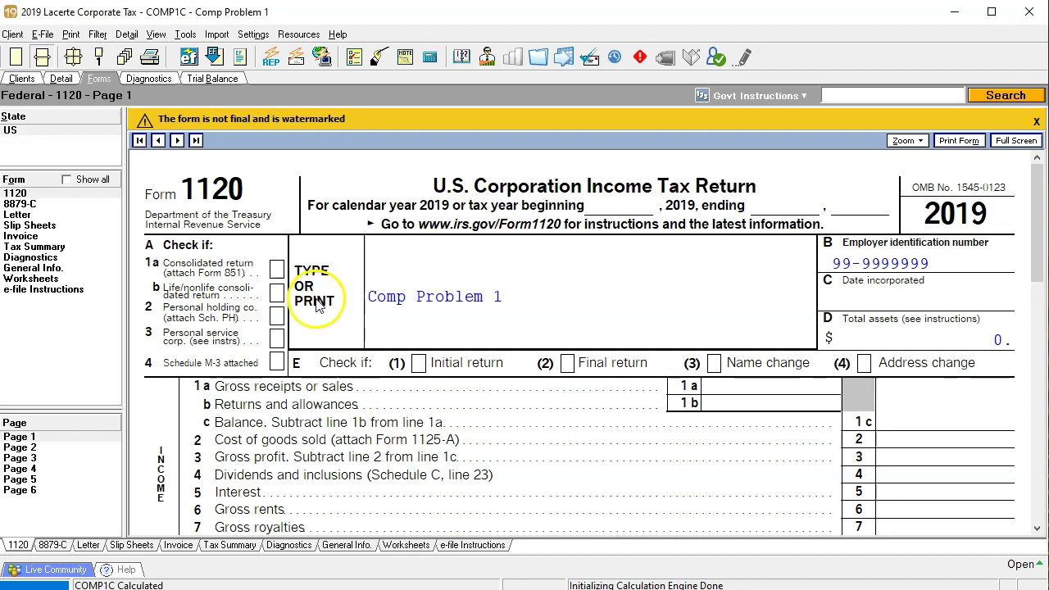
Inspect the prior-year Tax Exempt bonds formula in cells C10 and B10 of the Comp Prob 1 Final balance sheet
key(alt+Tab)
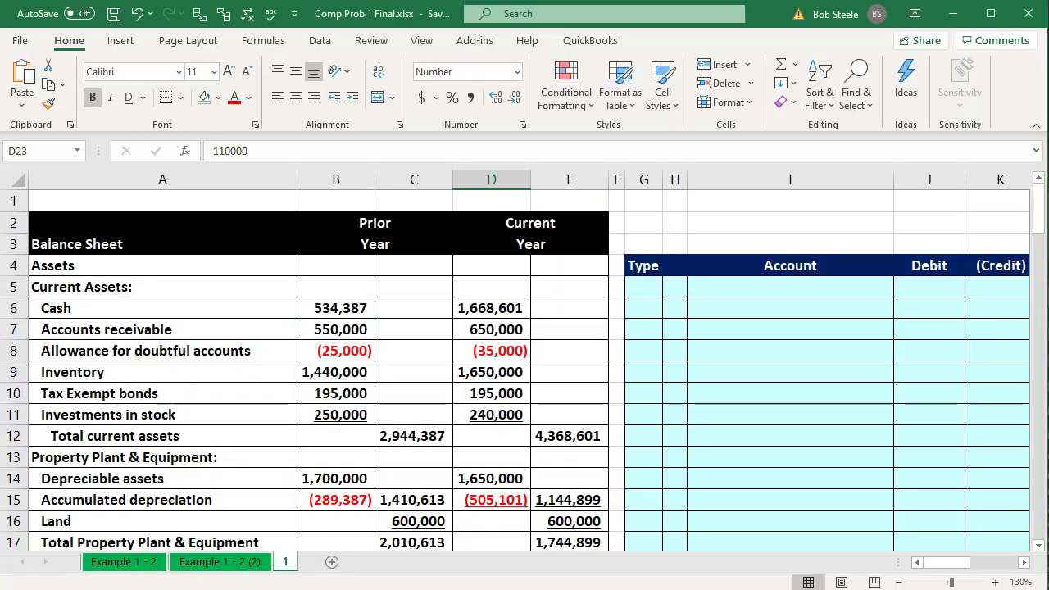
click(450, 456)
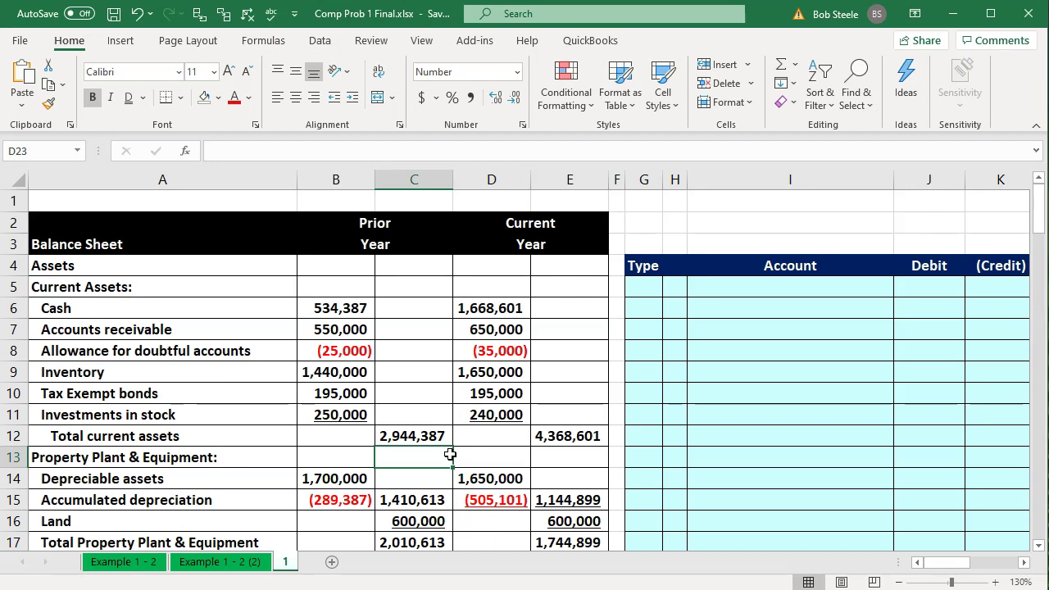
click(418, 397)
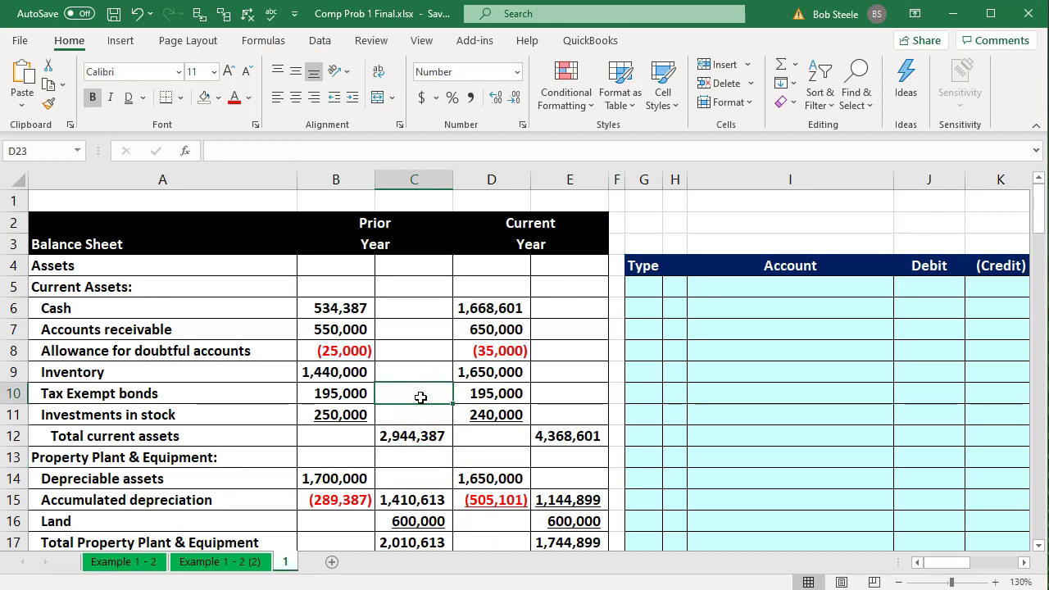
key(Left)
key(Left)
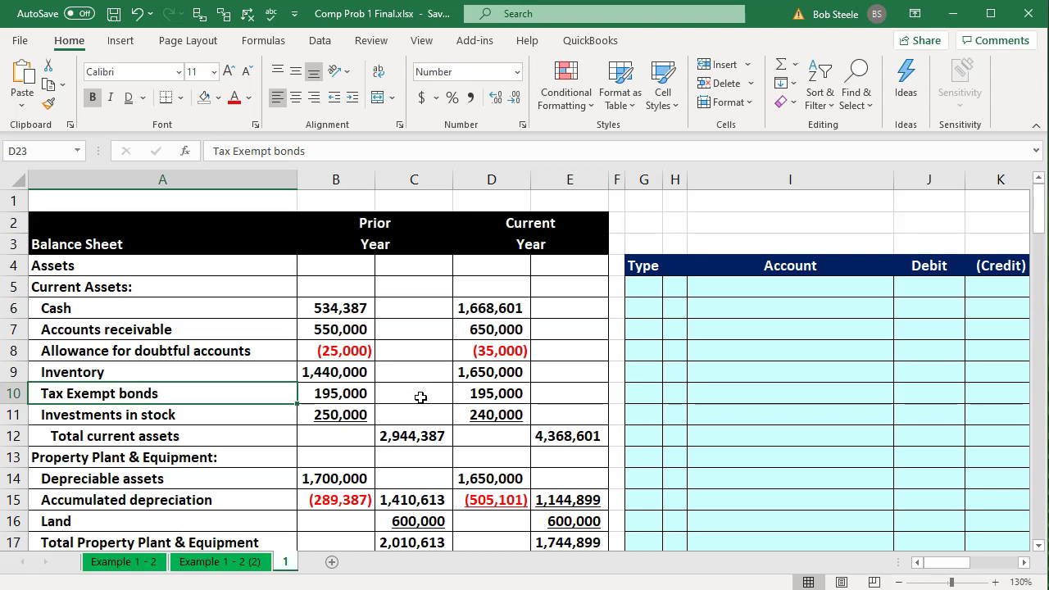
click(343, 395)
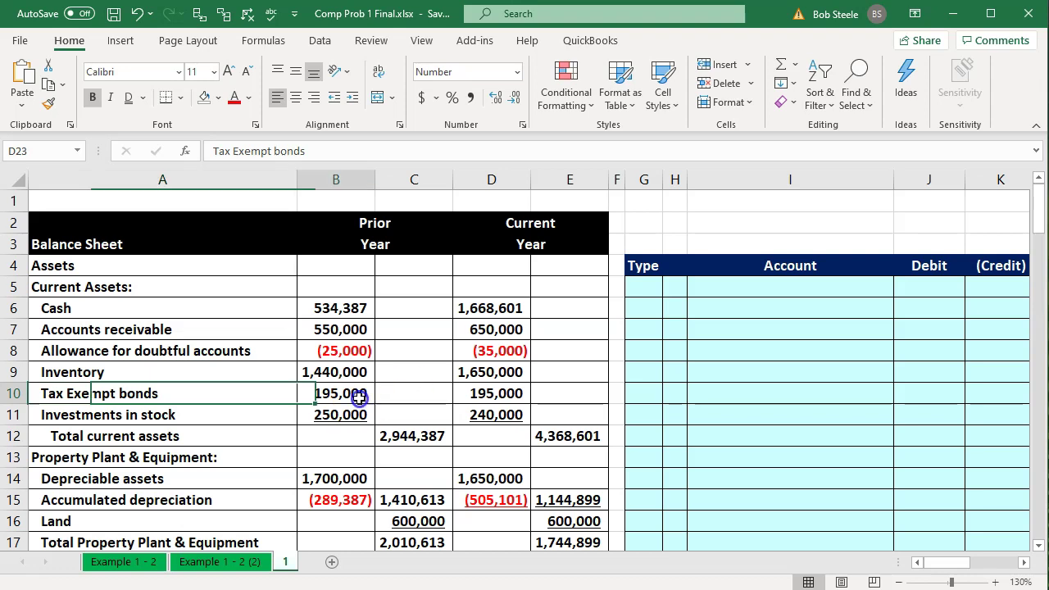
scroll(348, 399, down, 8)
scroll(359, 398, down, 1)
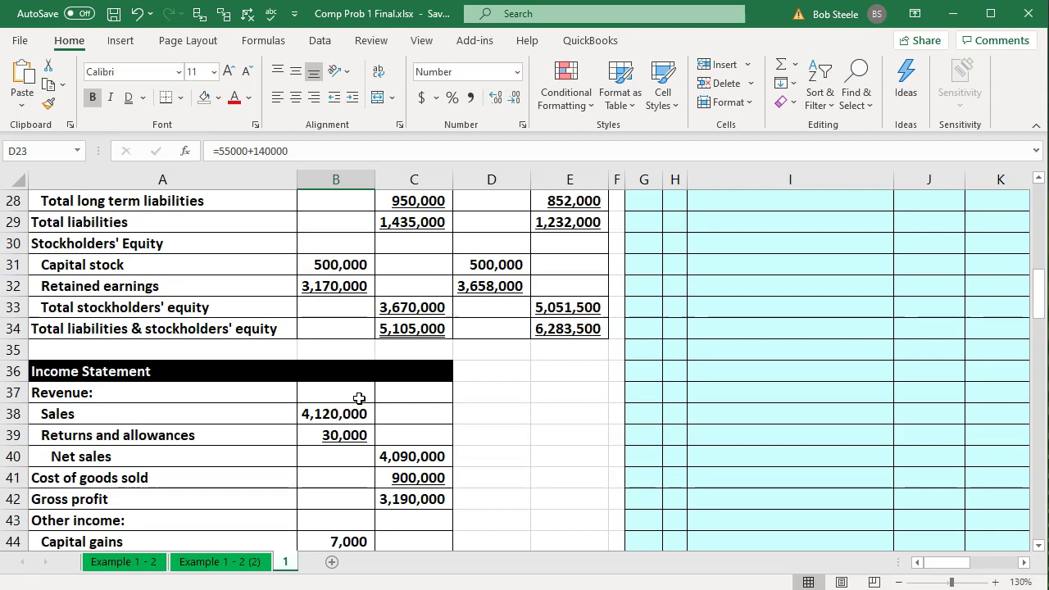
scroll(359, 399, up, 9)
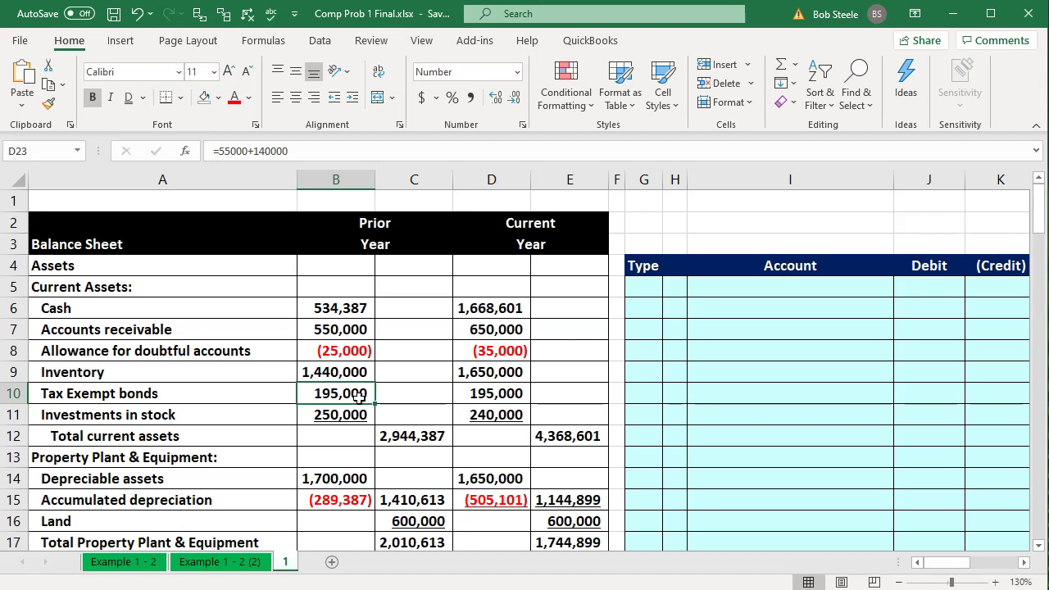
click(397, 356)
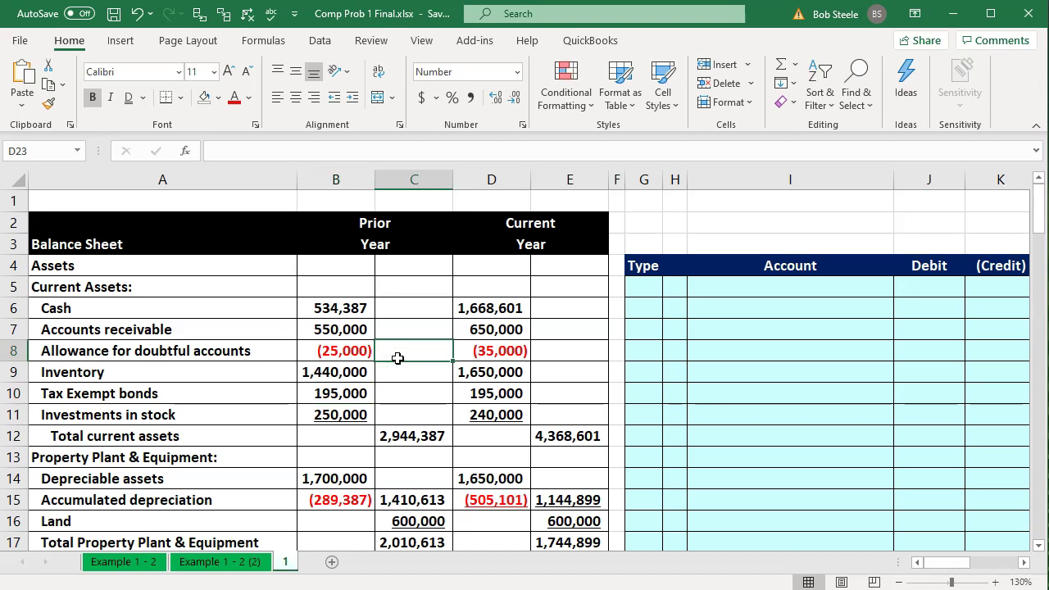
Bring the empty trial balance columns into view, then move to the Example 1 - 2 (2) worksheet
key(Right)
key(Right)
key(Right)
key(Right)
key(Right)
key(Right)
key(Right)
key(Right)
key(Right)
key(Right)
key(Right)
key(Right)
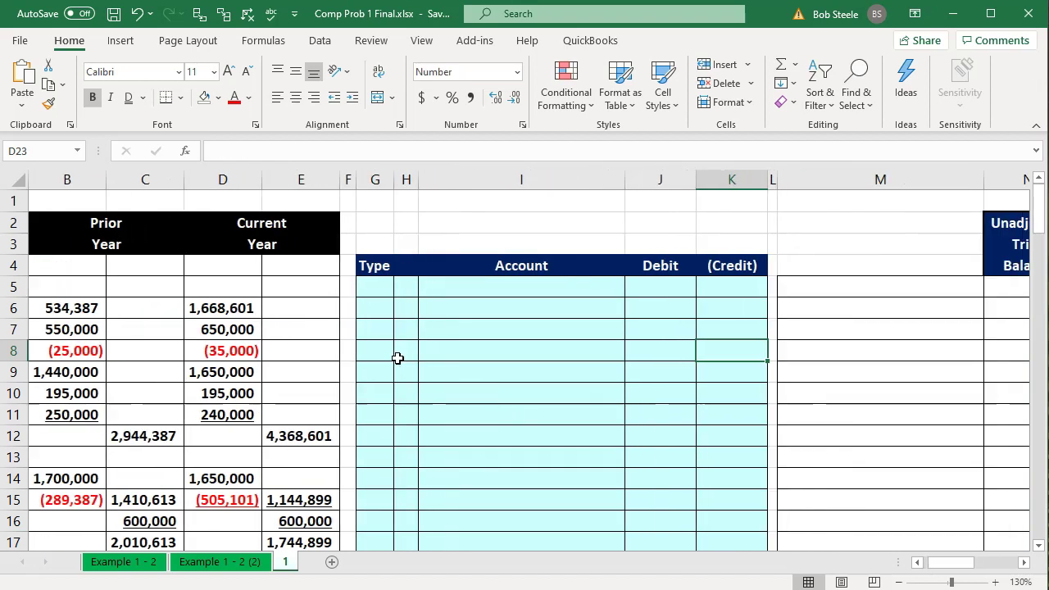
key(Right)
key(Right)
key(Right)
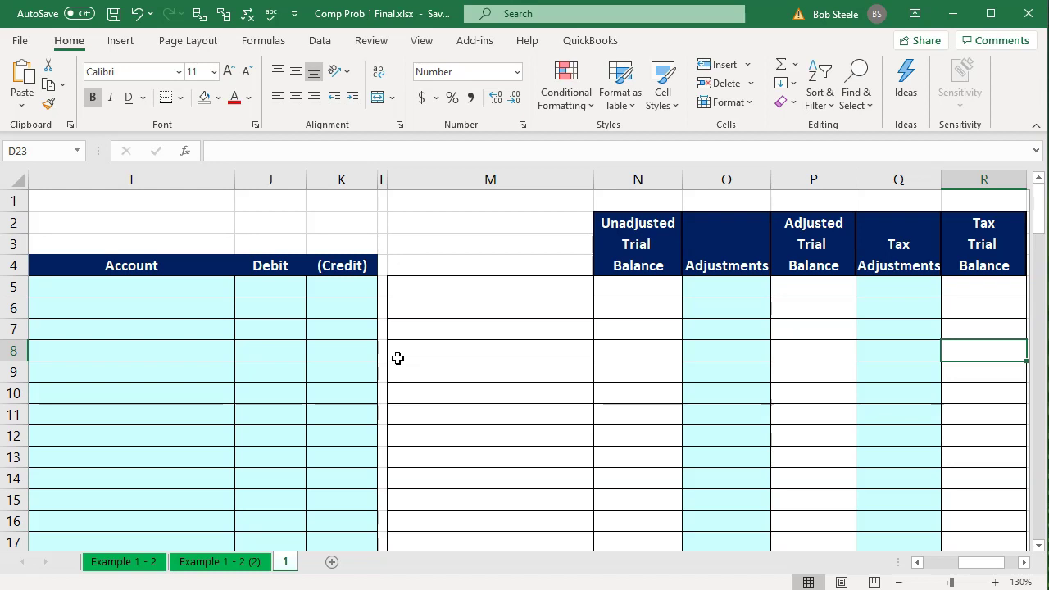
key(ctrl+Page_Up)
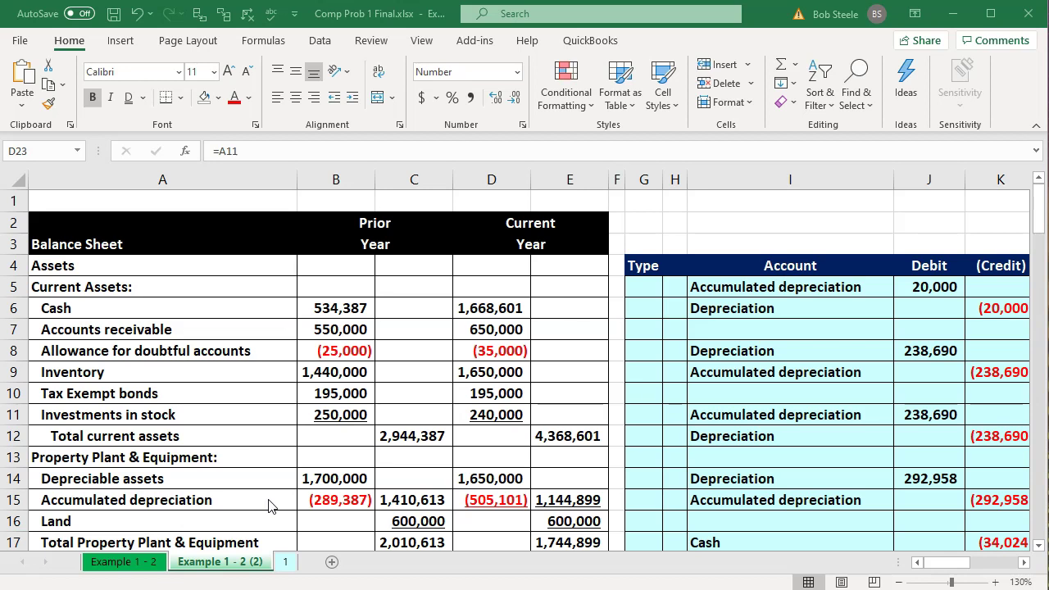
Check the Cash and Accounts receivable formulas across the unadjusted, adjusted and tax trial balance columns
click(668, 417)
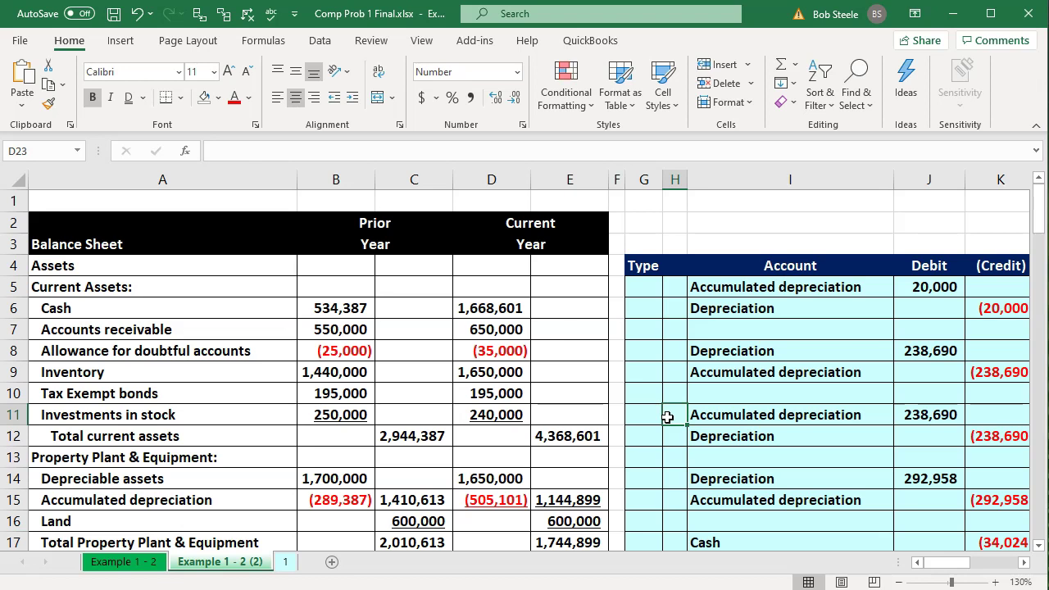
key(Right)
key(Right)
key(Right)
key(Right)
key(Right)
key(Right)
key(Right)
key(Right)
key(Right)
key(Right)
key(Right)
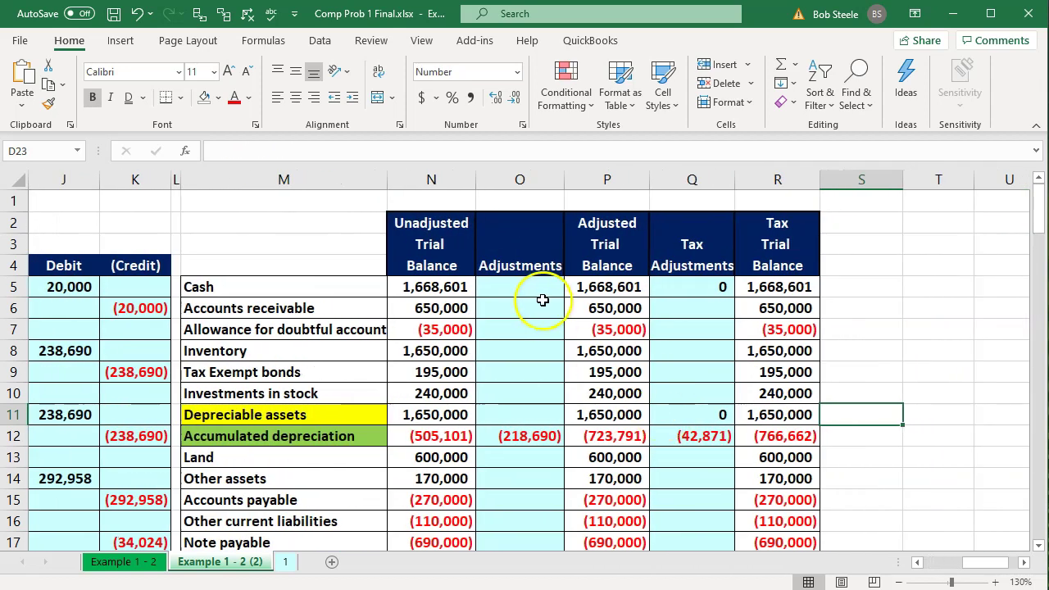
click(447, 286)
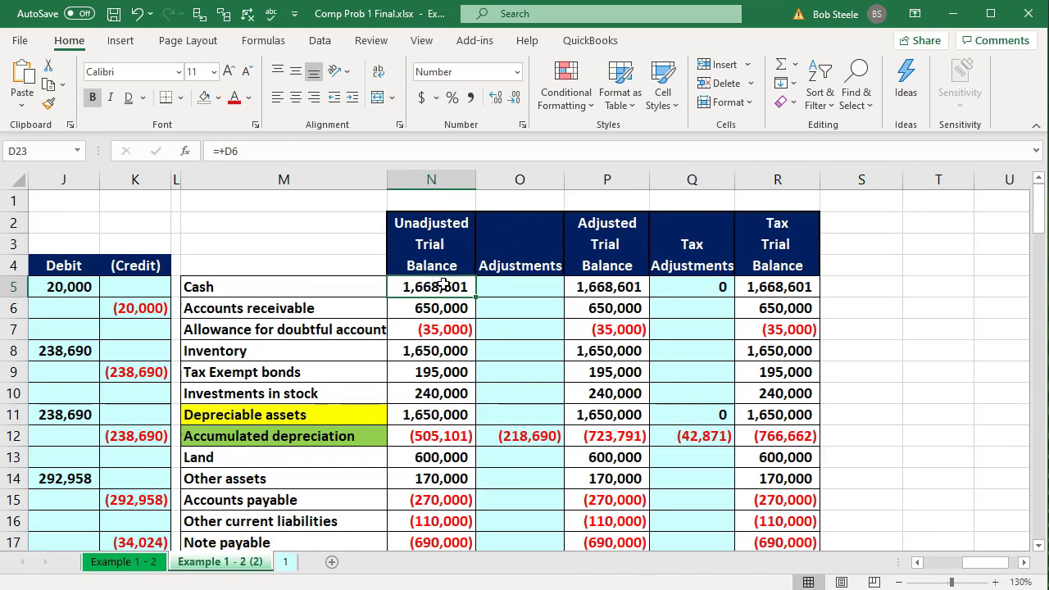
key(Down)
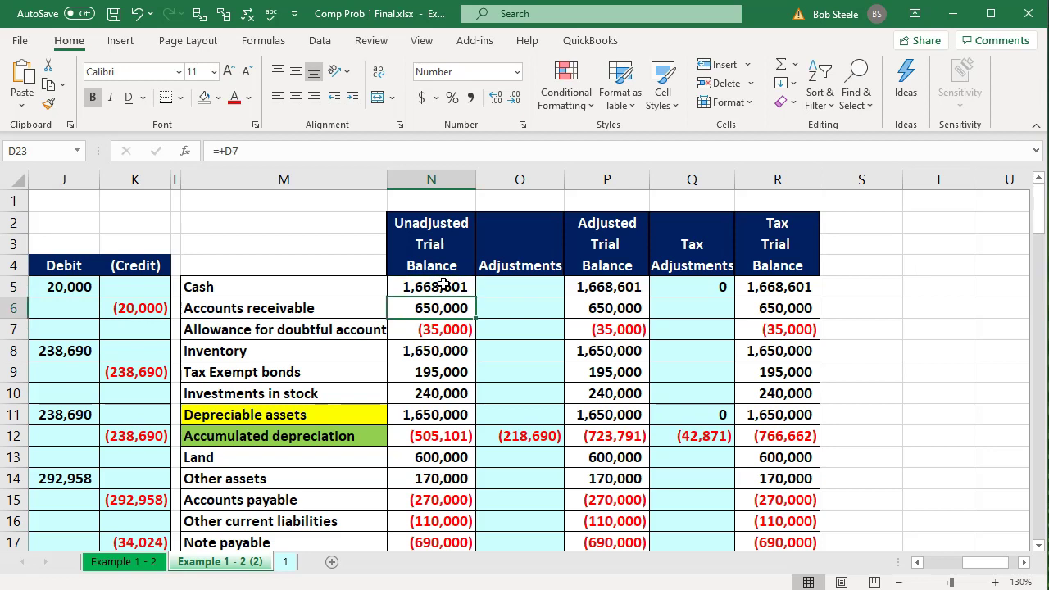
key(Right)
key(Right)
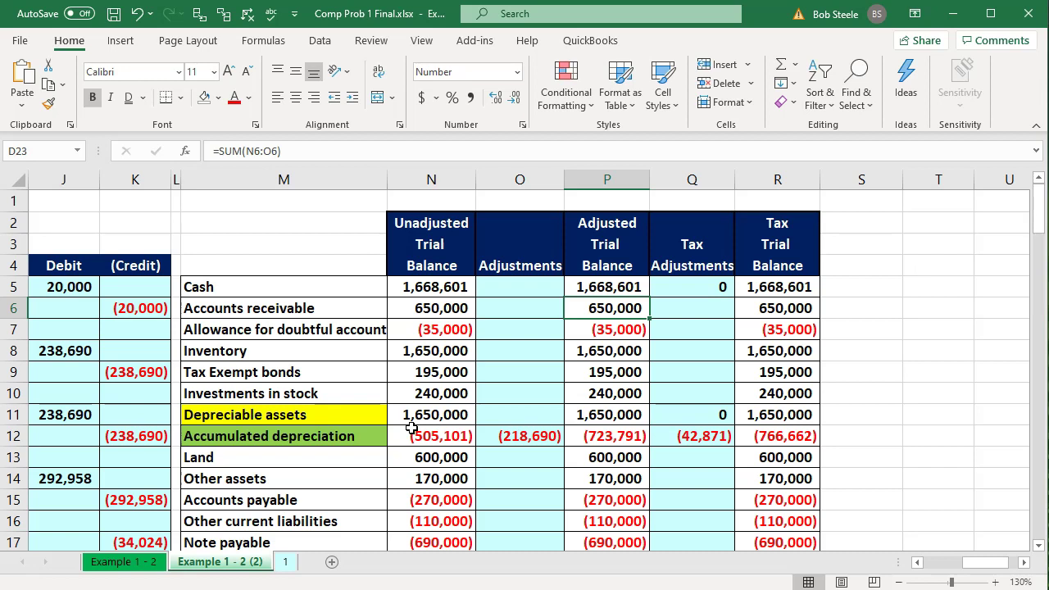
key(Right)
key(Right)
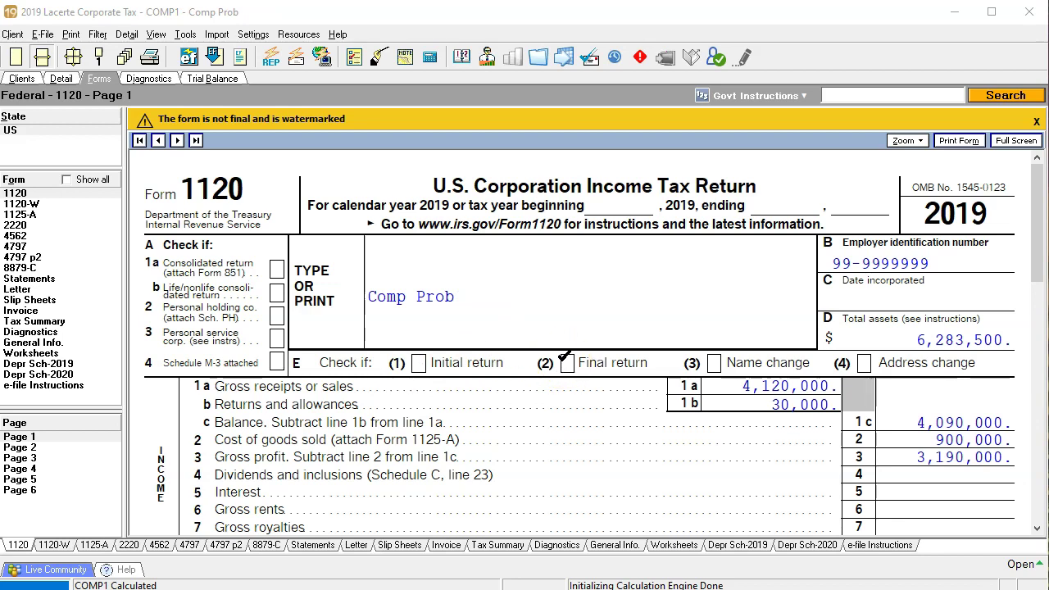
Go to Form 1120 page 6 and scroll to Schedule M-1's net income per books of 1,242,810
scroll(564, 360, down, 10)
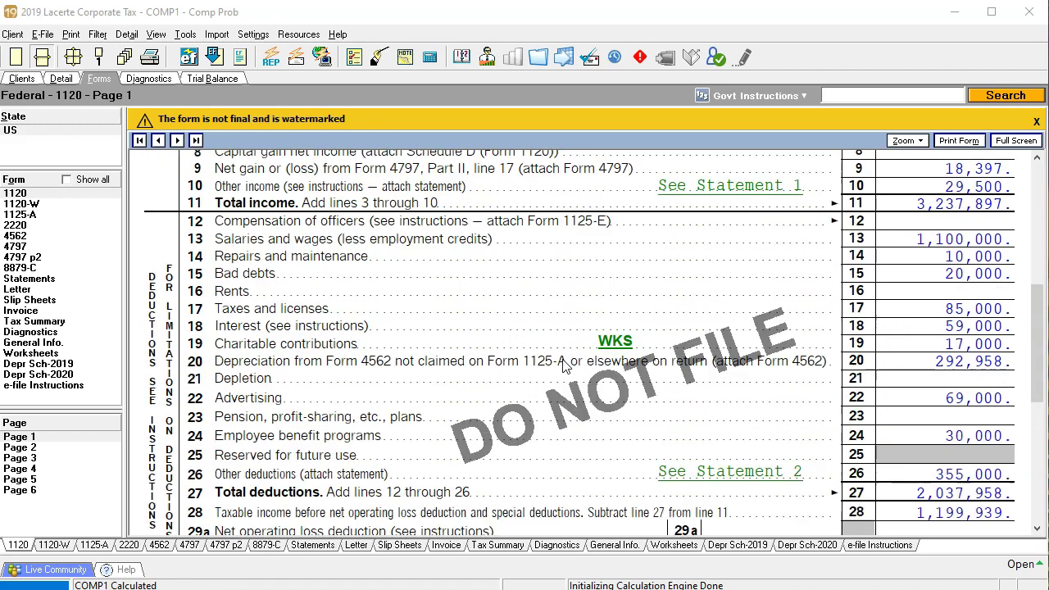
scroll(564, 360, down, 3)
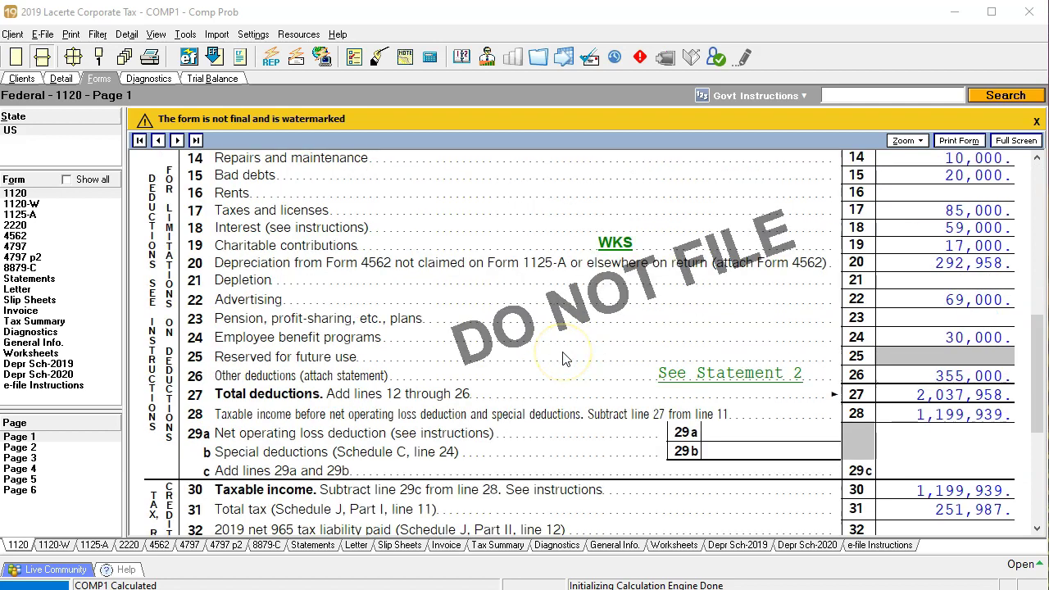
click(51, 491)
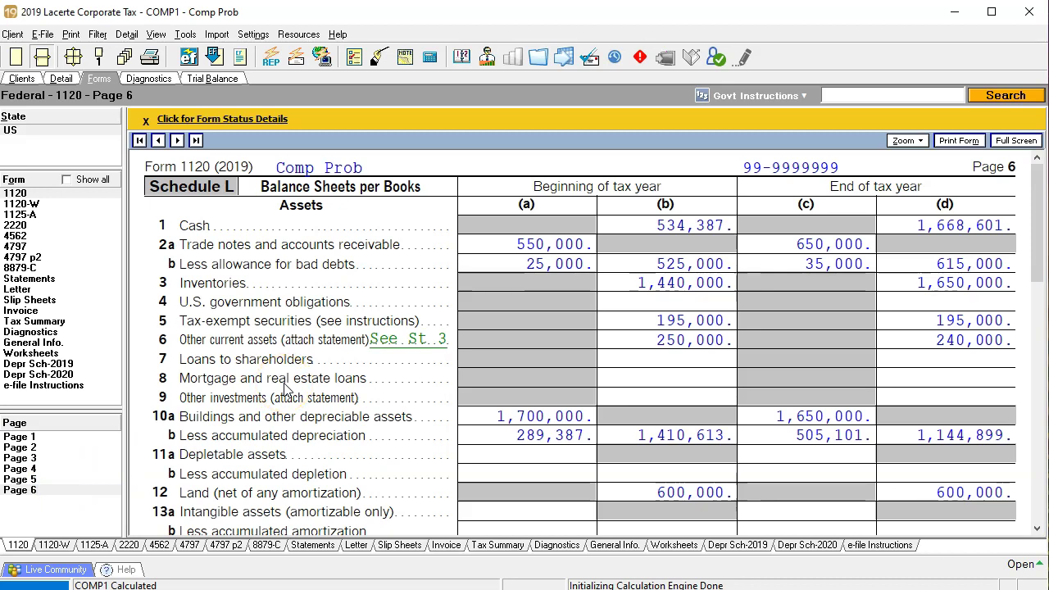
scroll(285, 389, down, 7)
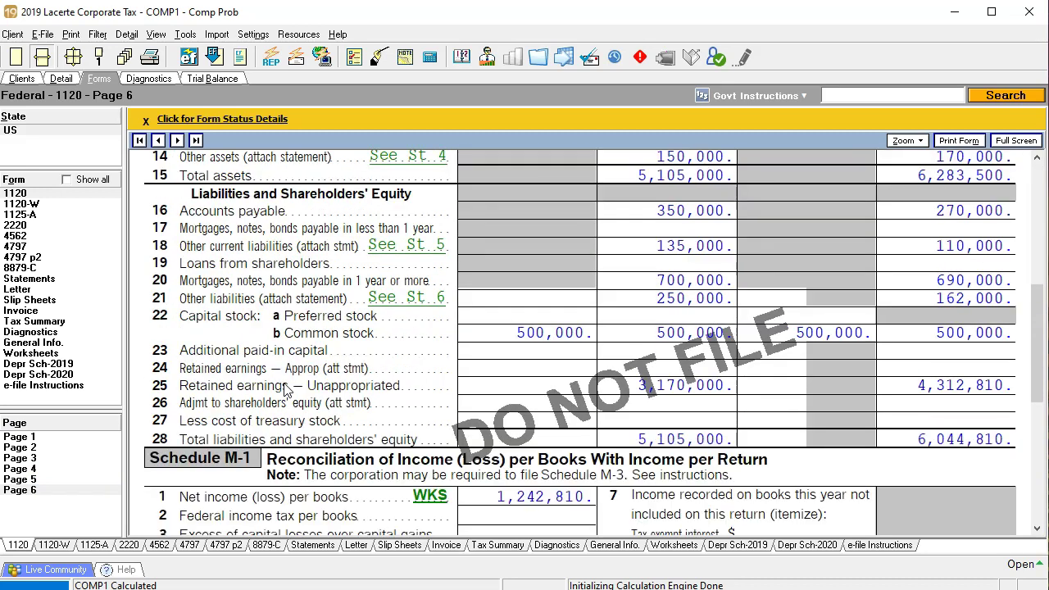
scroll(285, 389, down, 5)
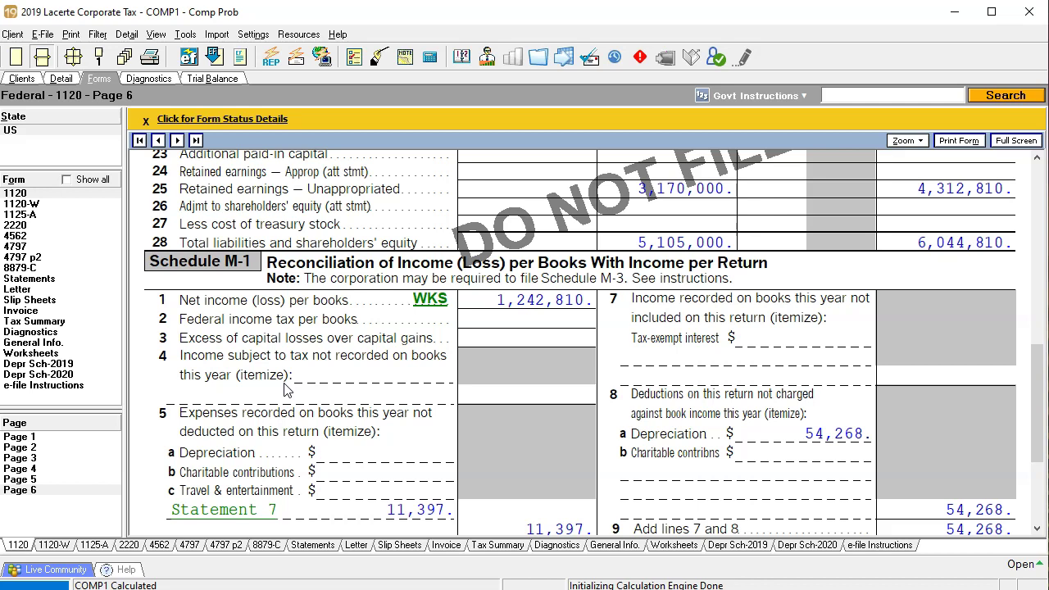
Tick Schedule M-1's 1,242,810 book income and 1,199,939 taxable income against Excel totals P57 and R57
scroll(285, 390, down, 3)
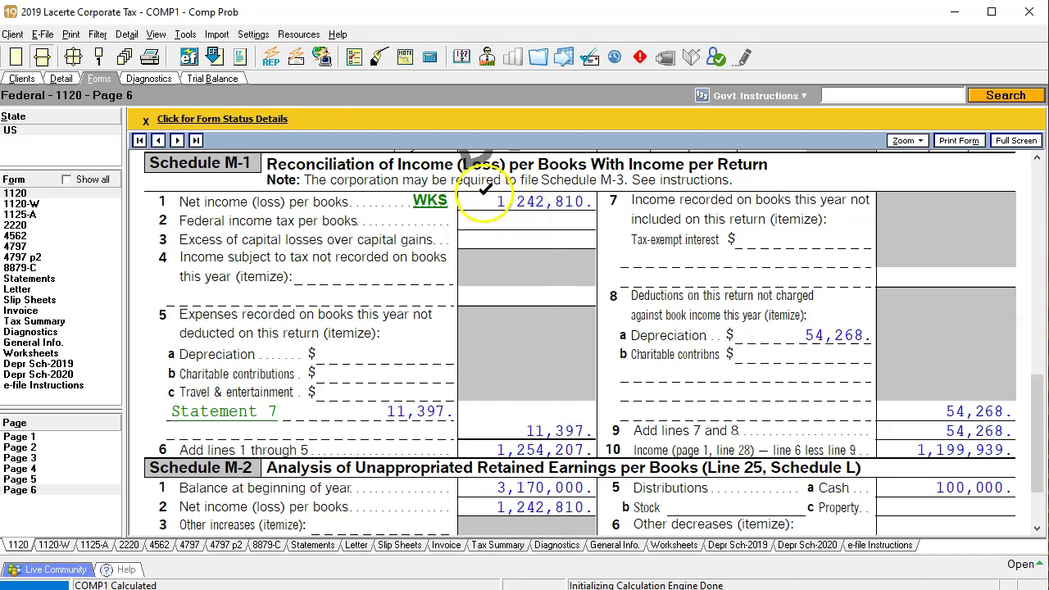
click(968, 450)
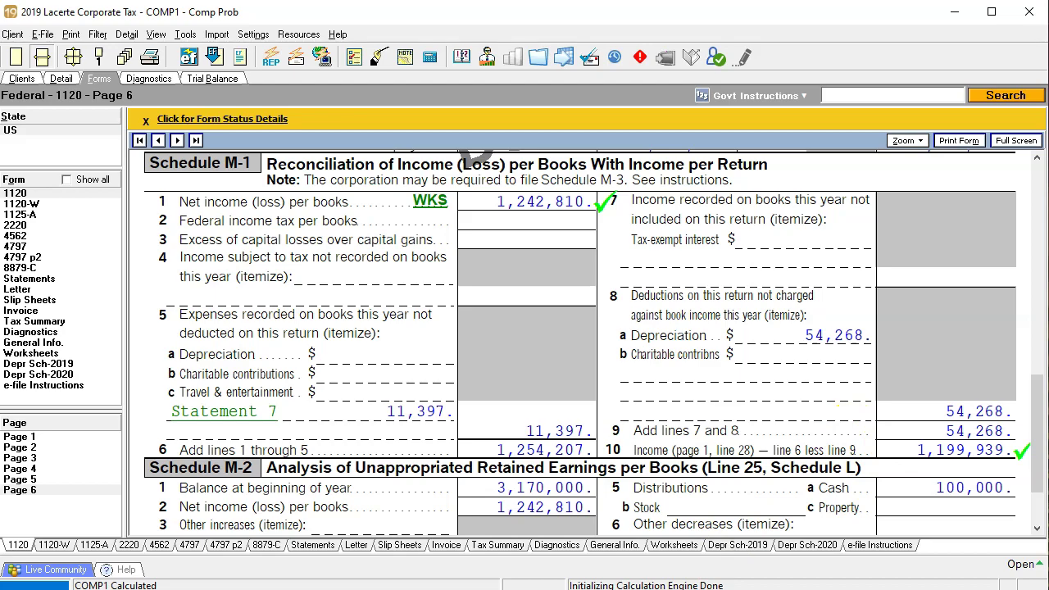
key(alt+Tab)
click(628, 374)
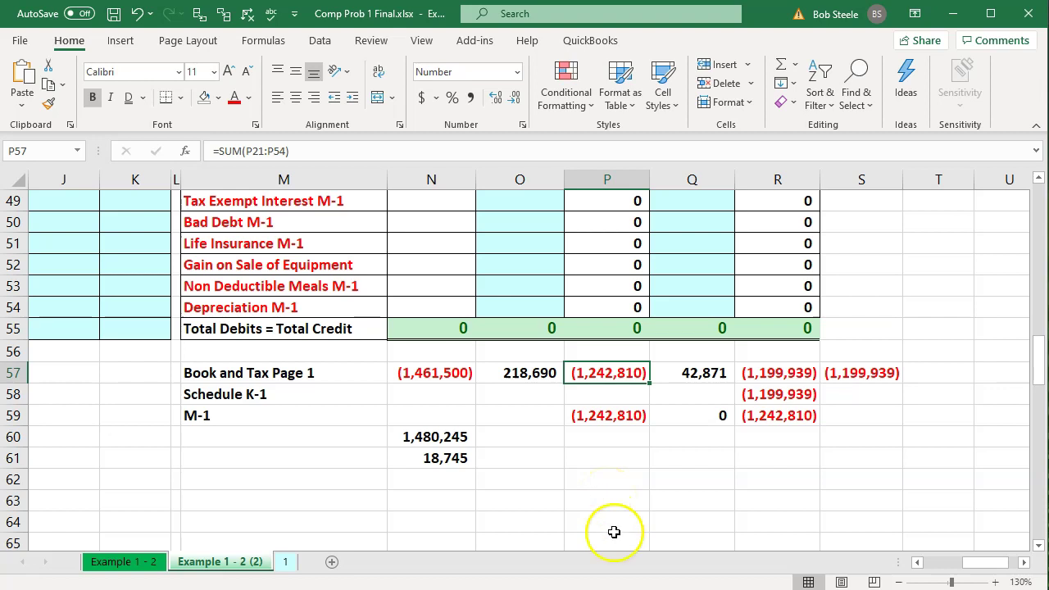
click(783, 375)
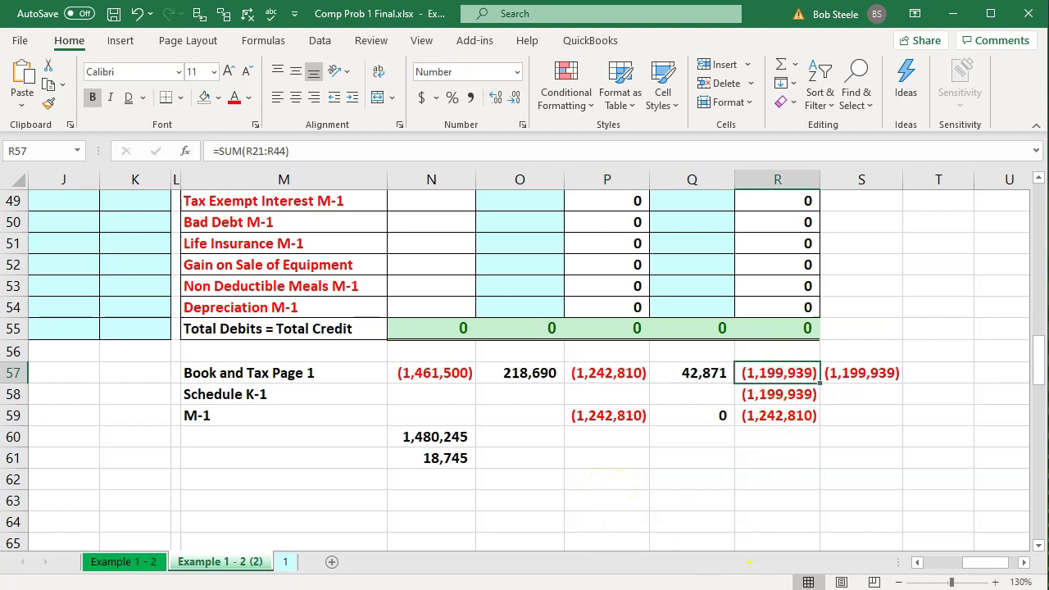
click(943, 562)
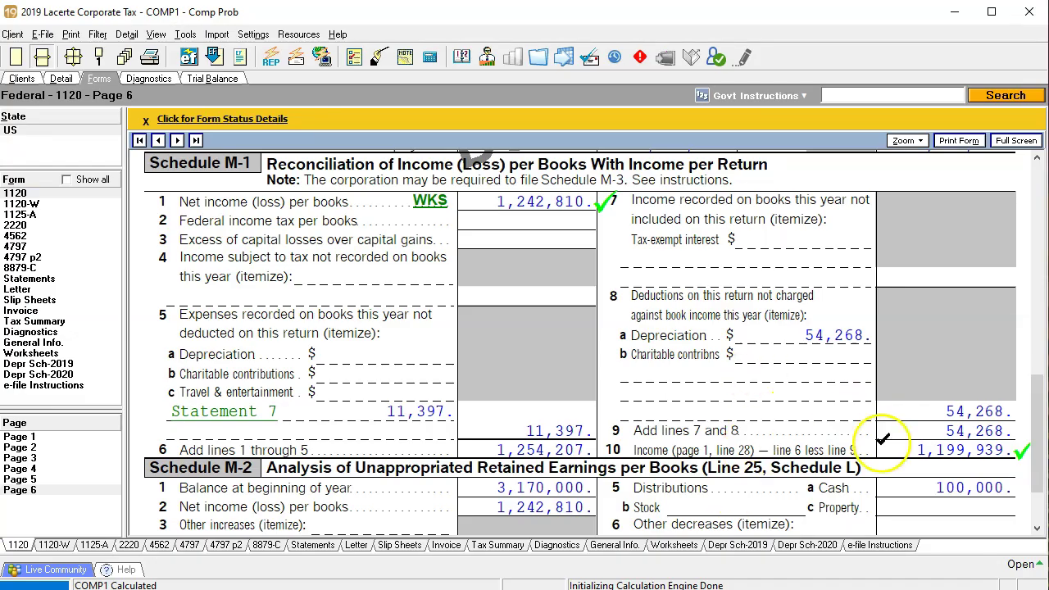
key(alt+Tab)
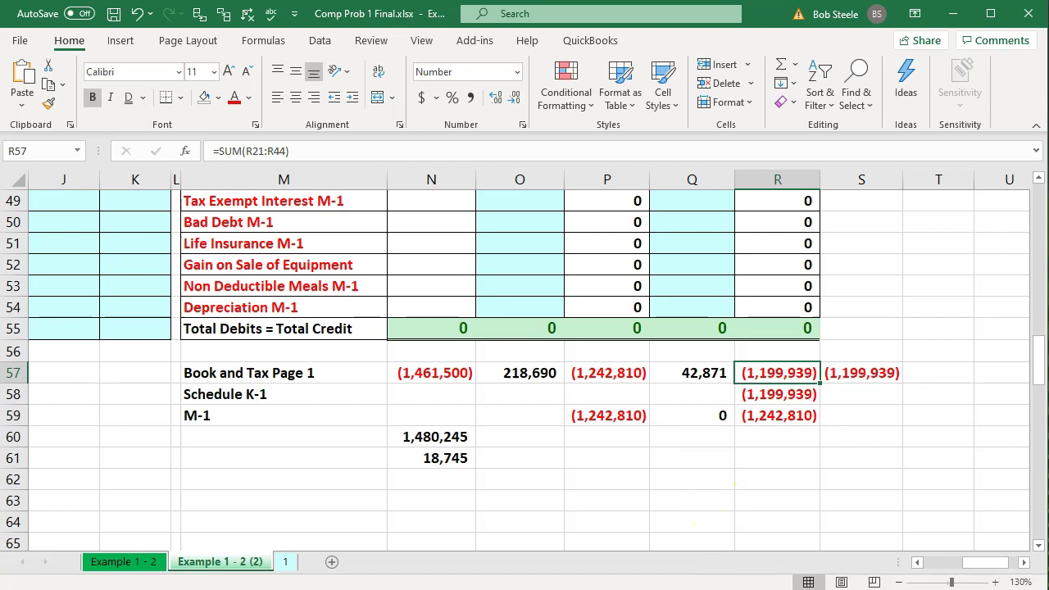
key(alt+Tab)
click(608, 381)
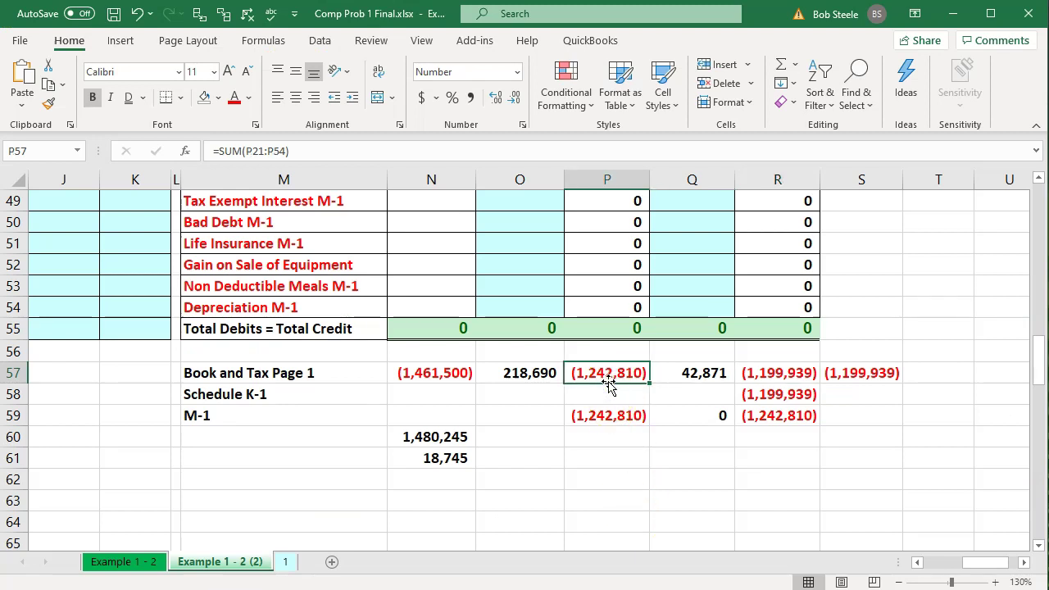
click(766, 375)
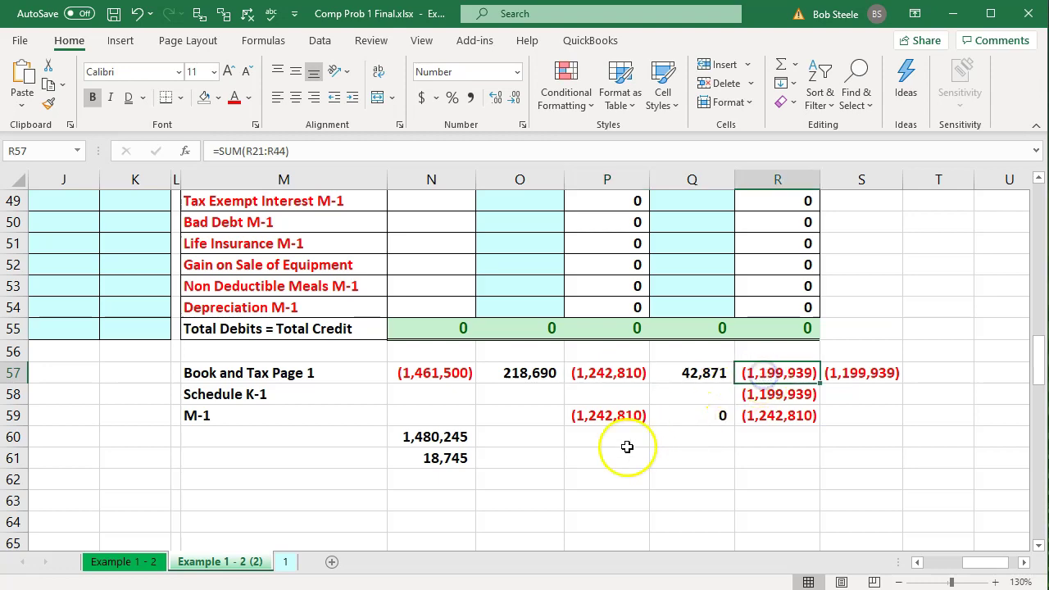
scroll(374, 479, up, 14)
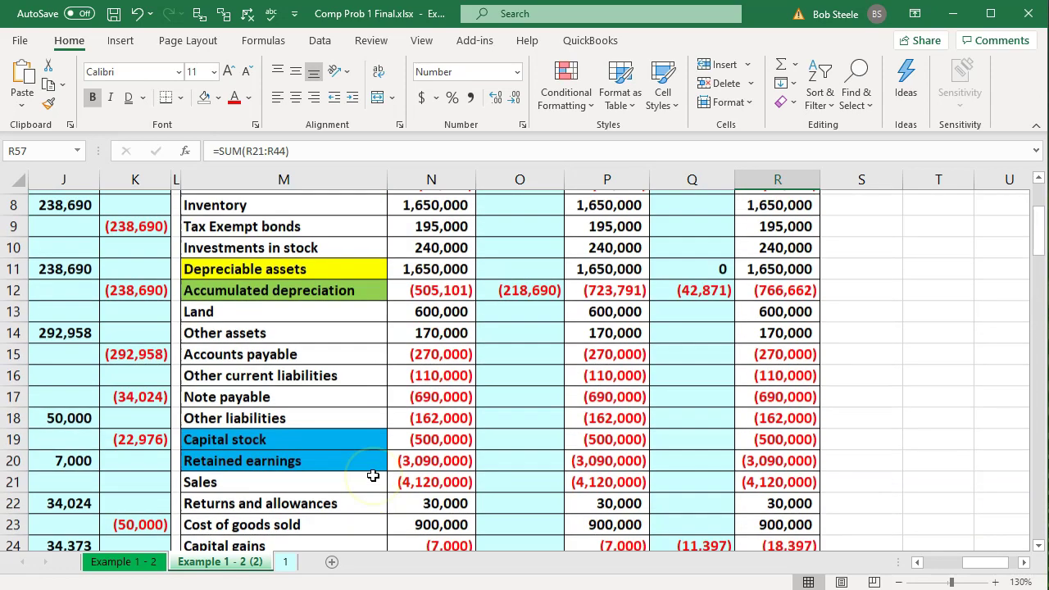
Review the unadjusted cash and inventory adjustment formulas in N5, O8 and P8, back in Lacerte afterward
scroll(372, 475, up, 3)
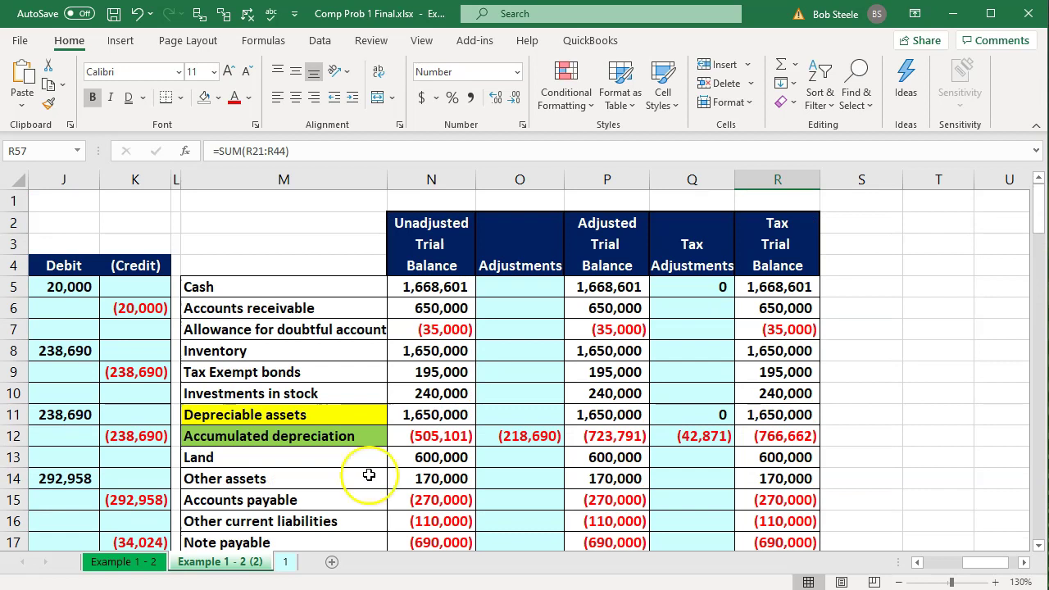
click(425, 291)
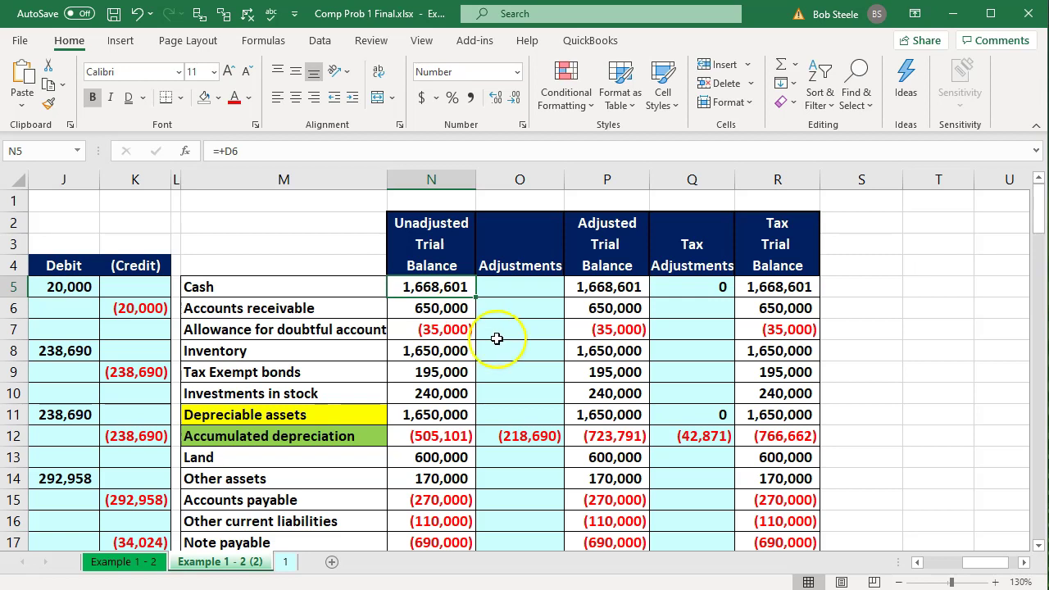
click(523, 349)
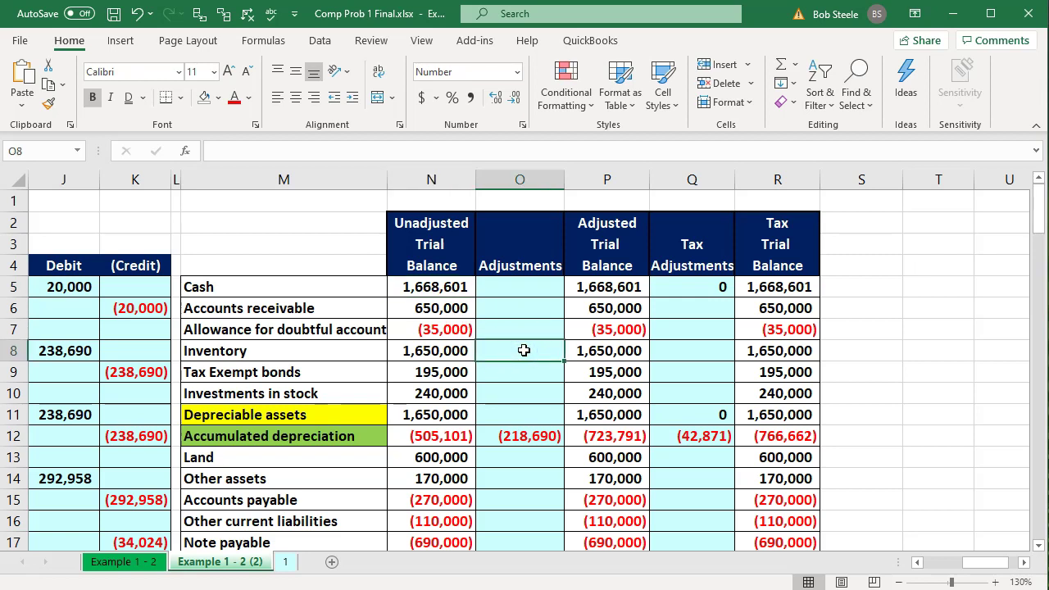
click(576, 347)
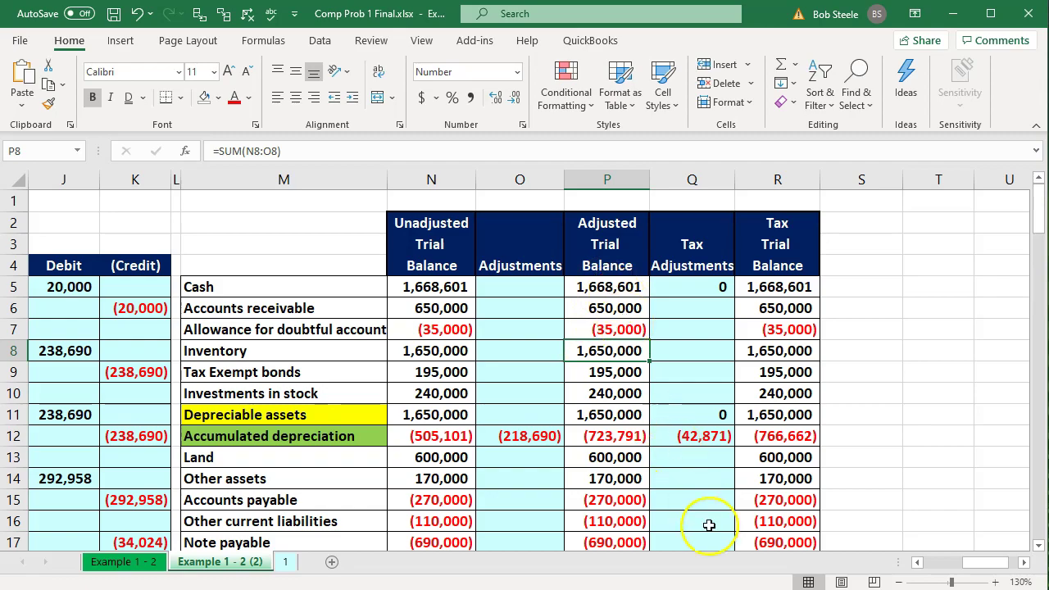
click(709, 586)
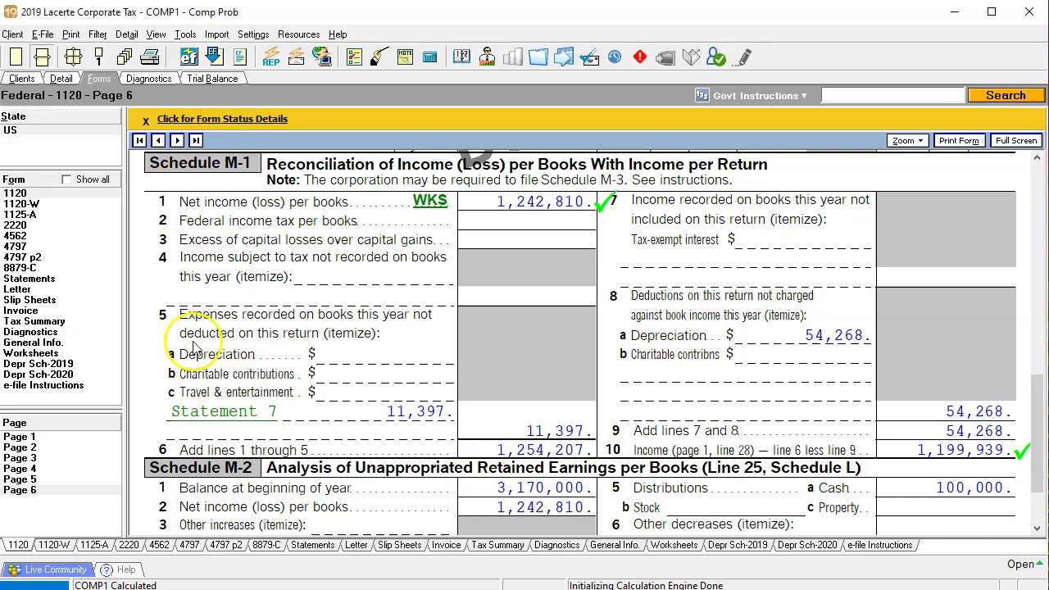
Compare Form 1120 page 1 line 30 taxable income of 1,199,939 with the Excel total in P57
click(36, 440)
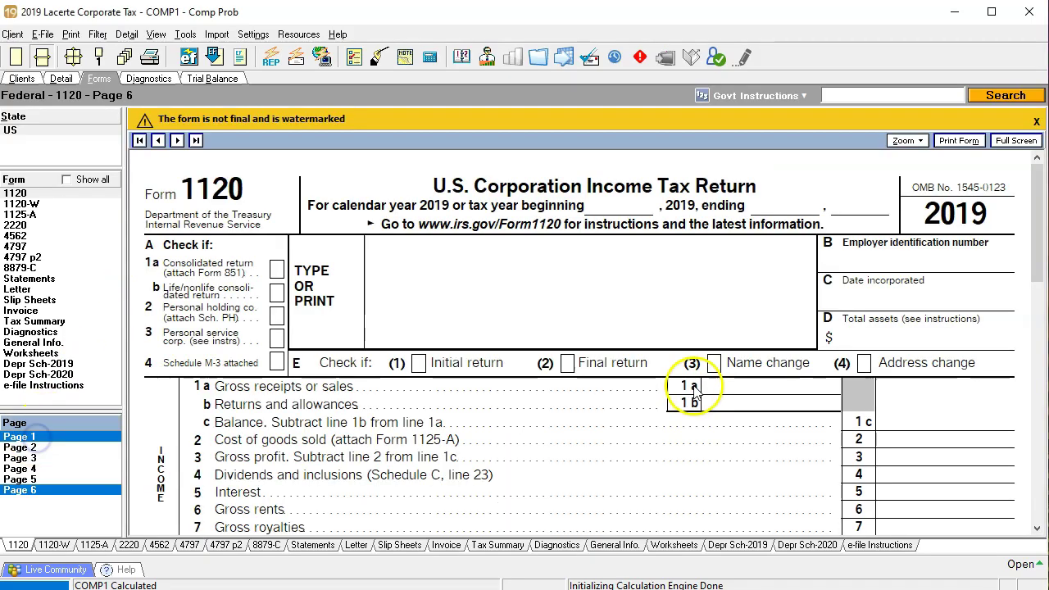
scroll(694, 392, down, 10)
scroll(694, 391, down, 3)
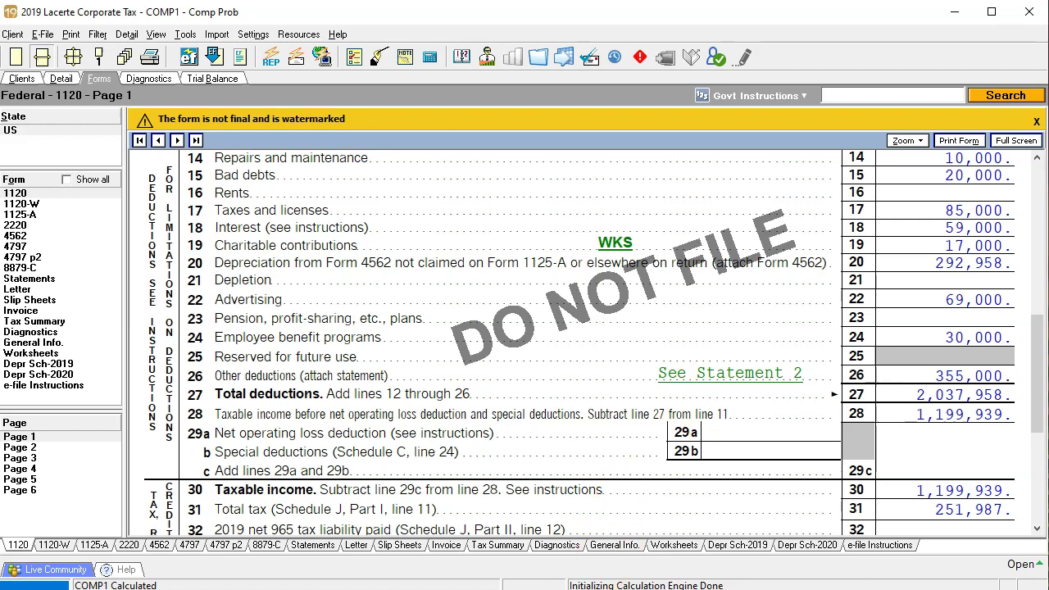
key(alt+Tab)
scroll(659, 445, down, 10)
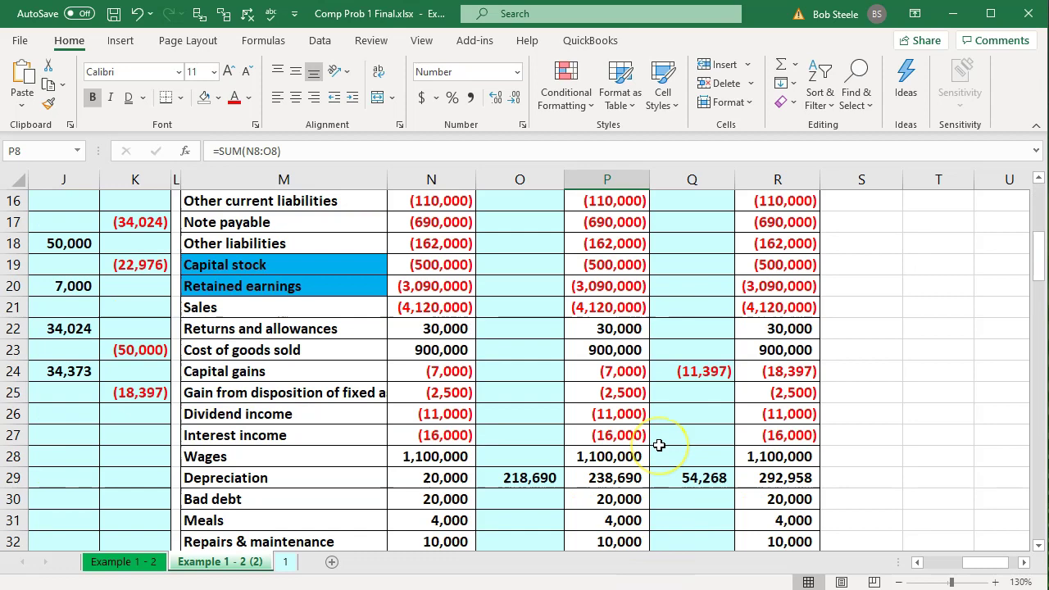
scroll(659, 445, down, 3)
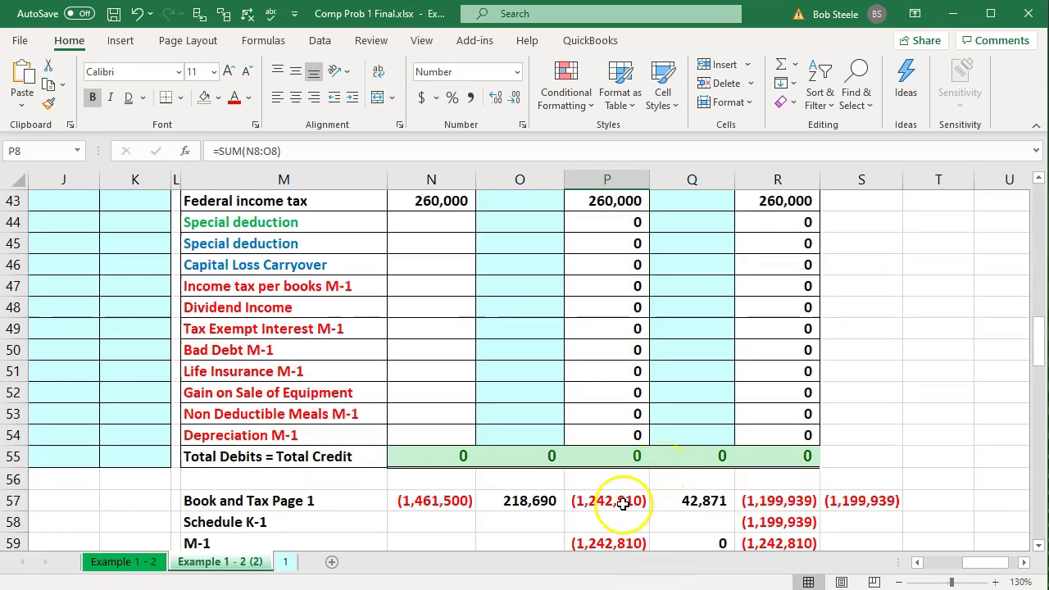
click(623, 503)
key(alt+Tab)
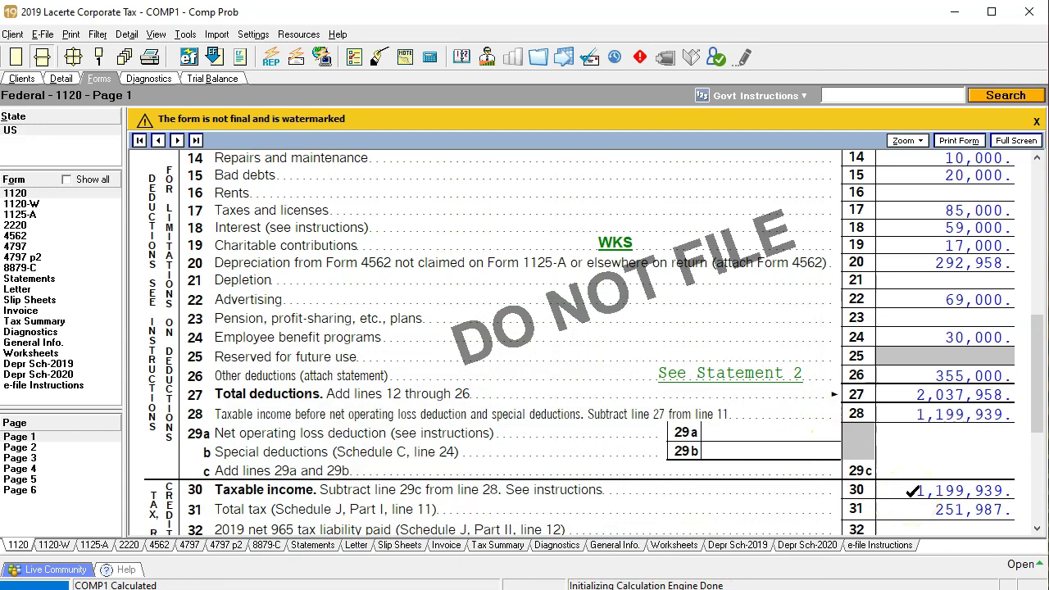
Review Schedule L on page 6 and mark line 25 retained earnings of 4,312,810 as verified
click(63, 492)
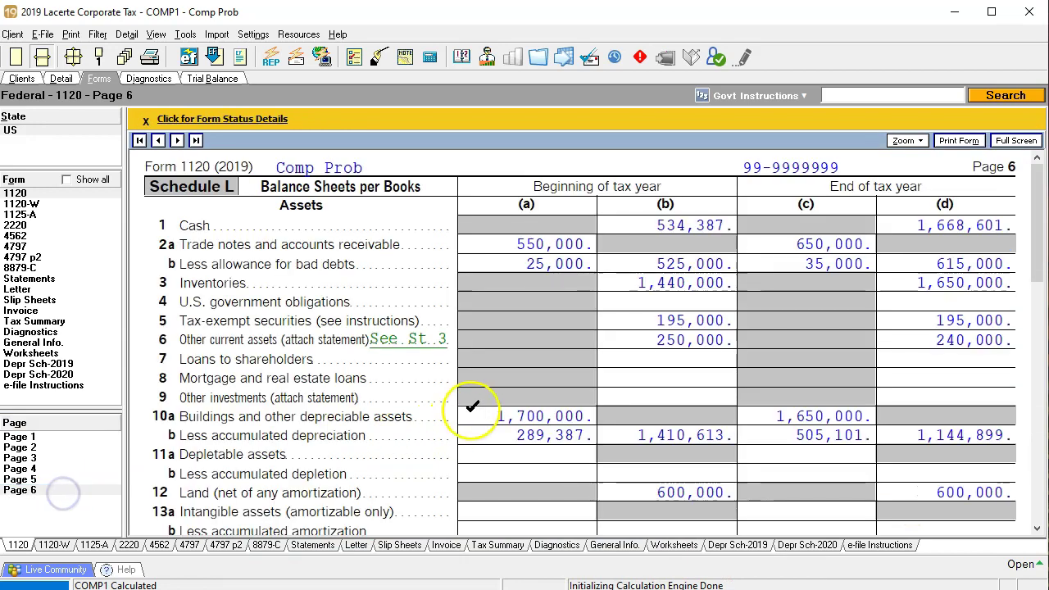
scroll(475, 410, down, 10)
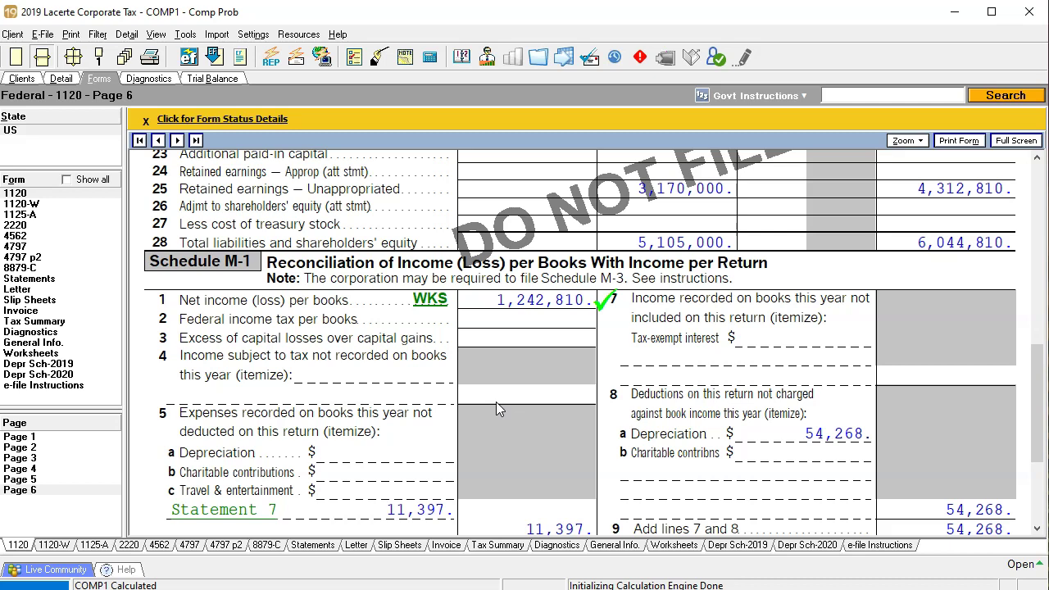
scroll(496, 402, up, 8)
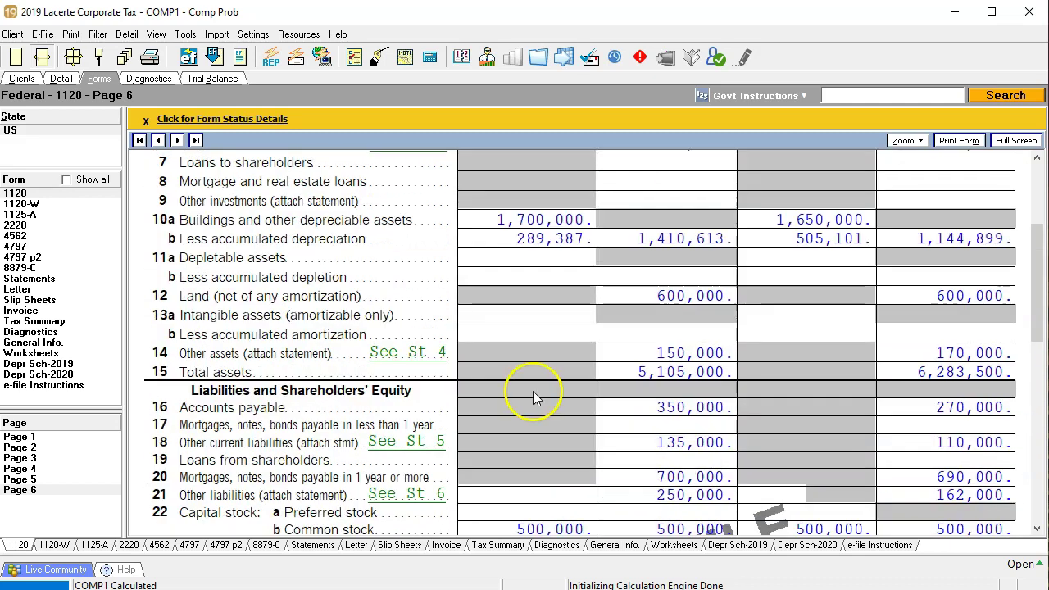
scroll(718, 386, down, 3)
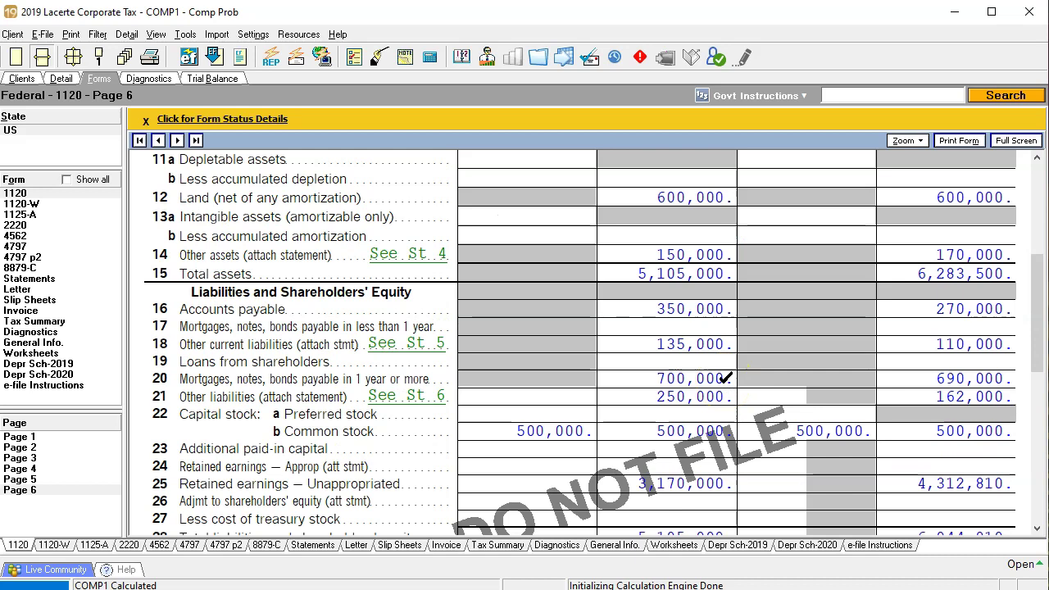
scroll(724, 378, down, 3)
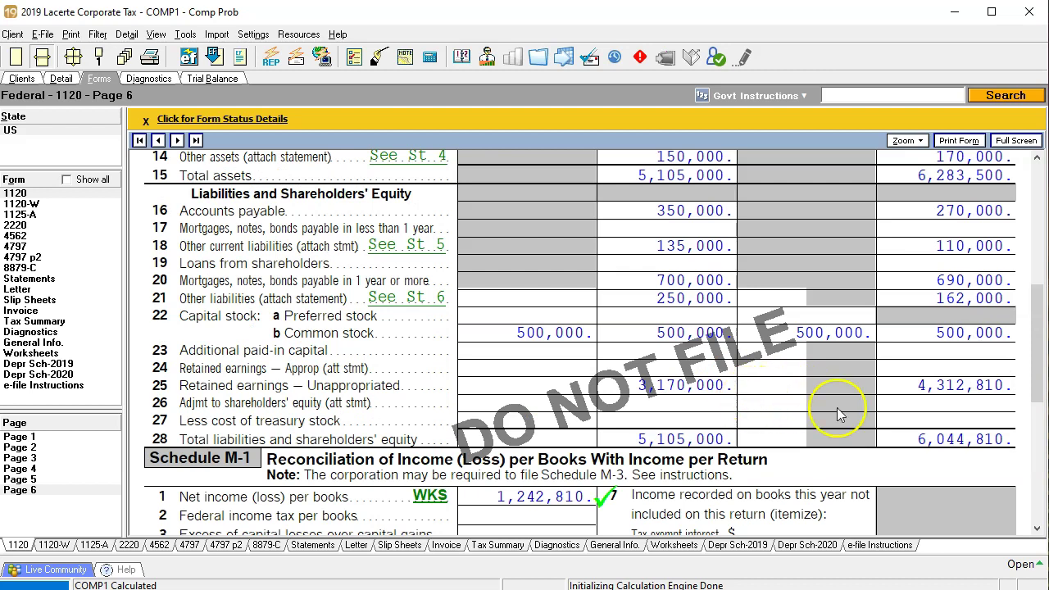
click(912, 398)
scroll(822, 445, up, 3)
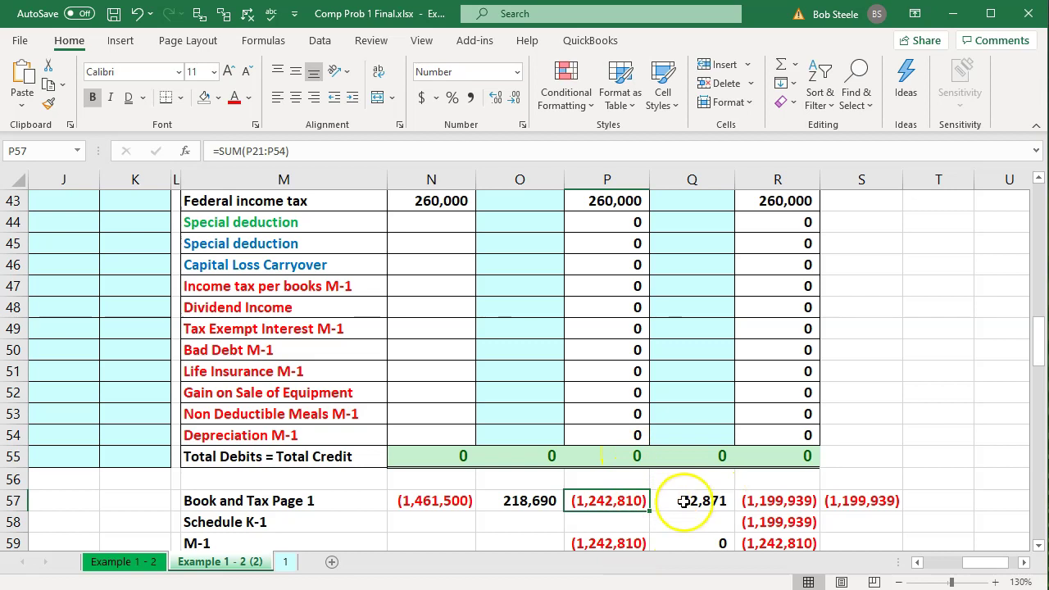
Inspect the R57 tax income total, then reveal the adjusting entries' account names in columns G–I
click(781, 502)
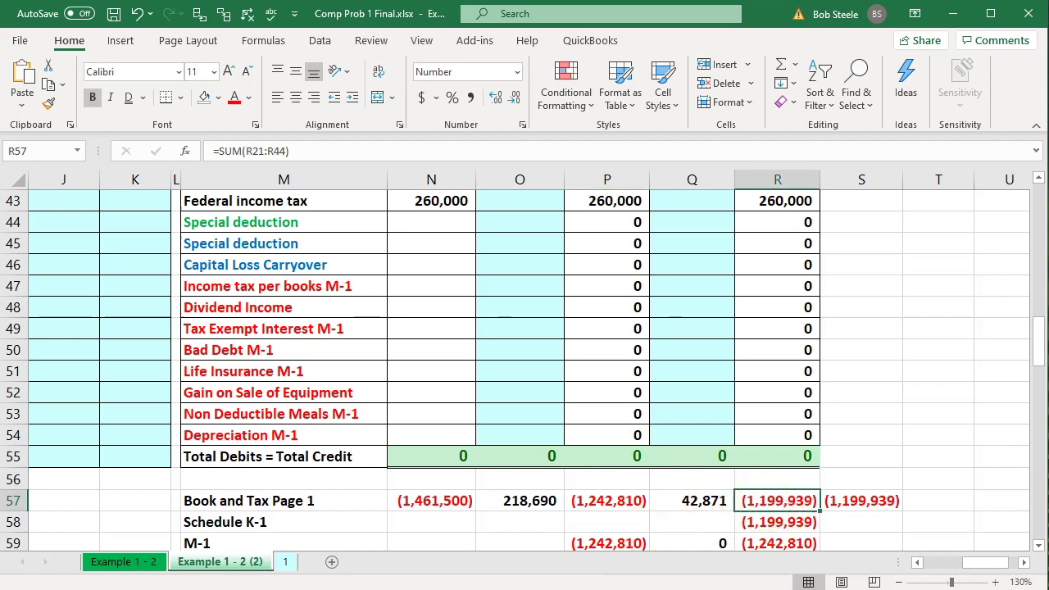
scroll(186, 510, up, 14)
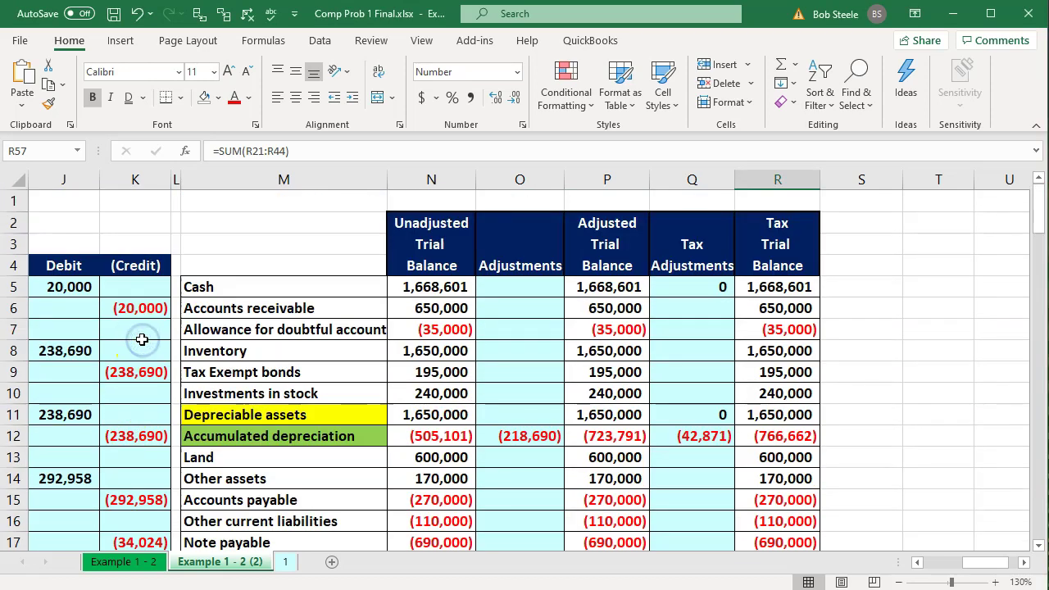
click(141, 336)
key(Left)
key(Left)
key(Left)
key(Left)
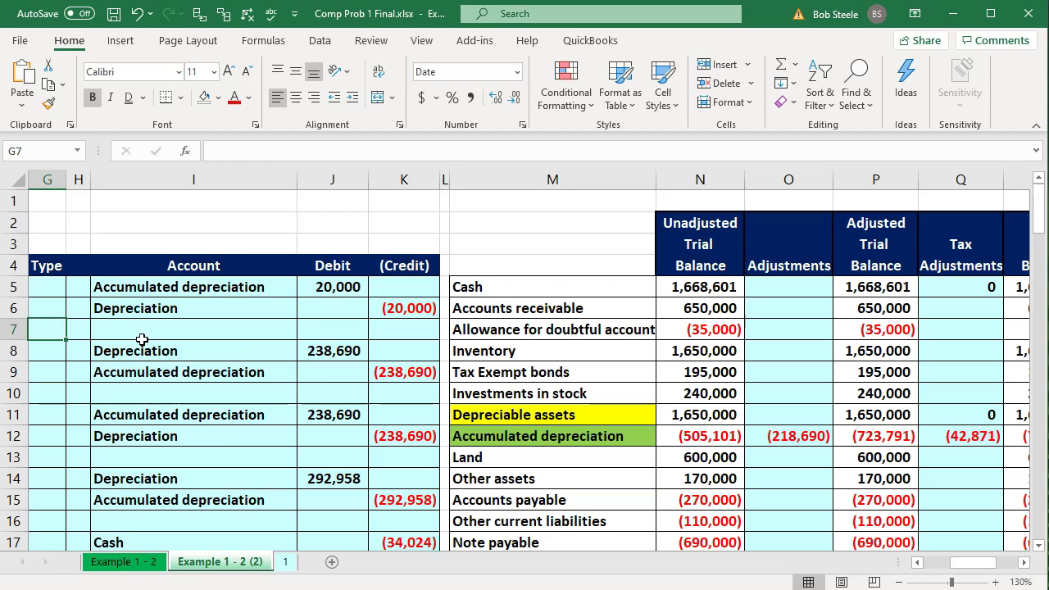
click(141, 340)
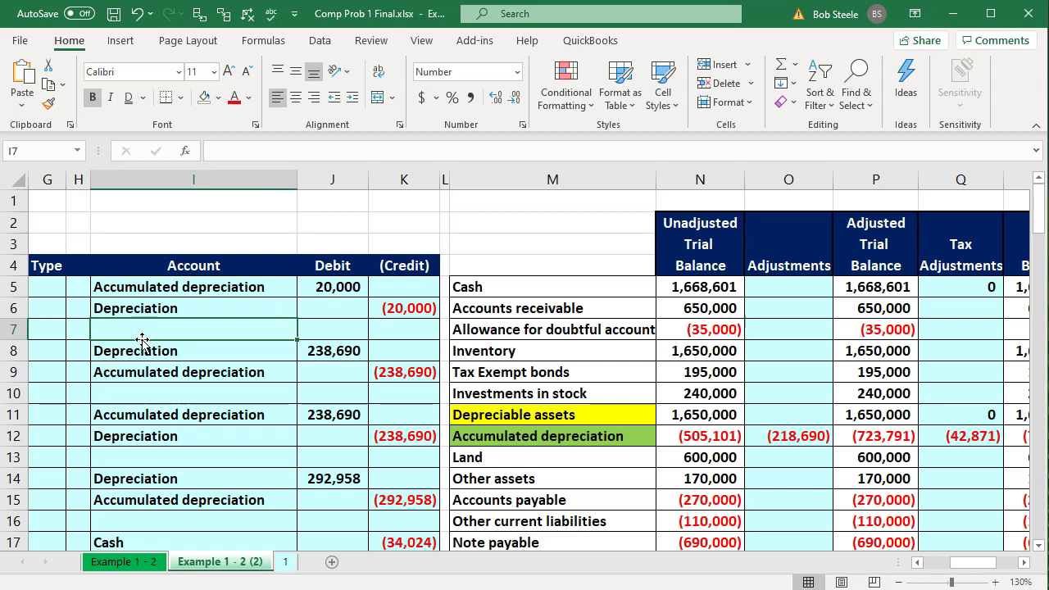
scroll(142, 339, down, 4)
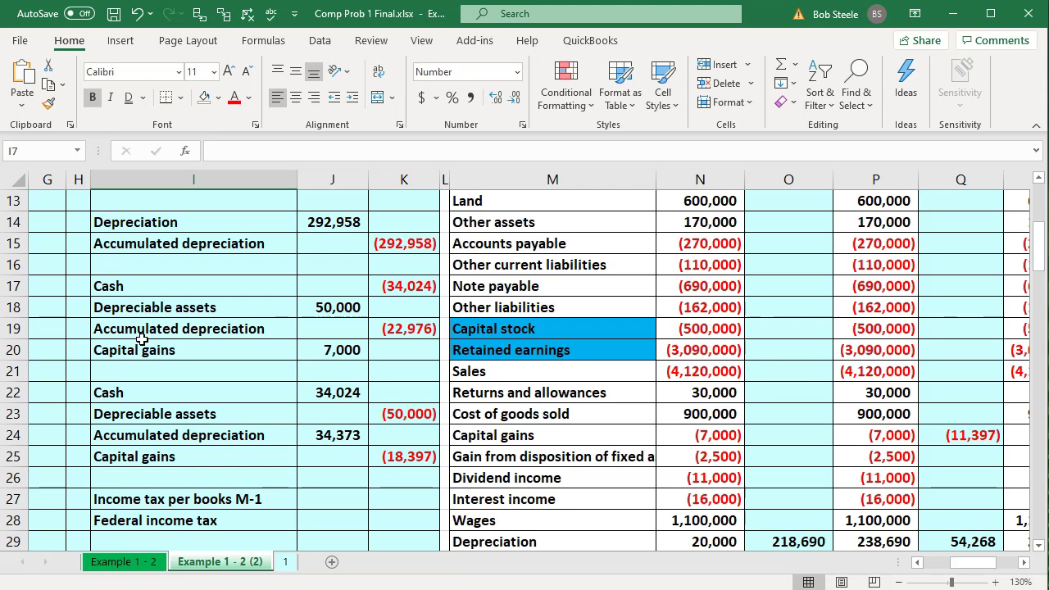
click(174, 329)
scroll(174, 330, up, 3)
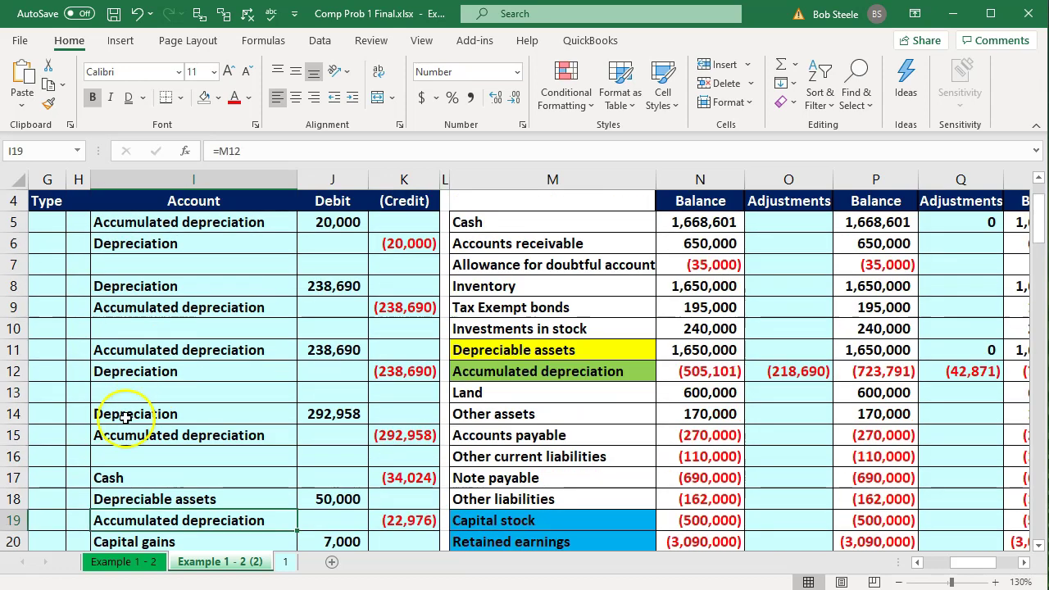
click(553, 477)
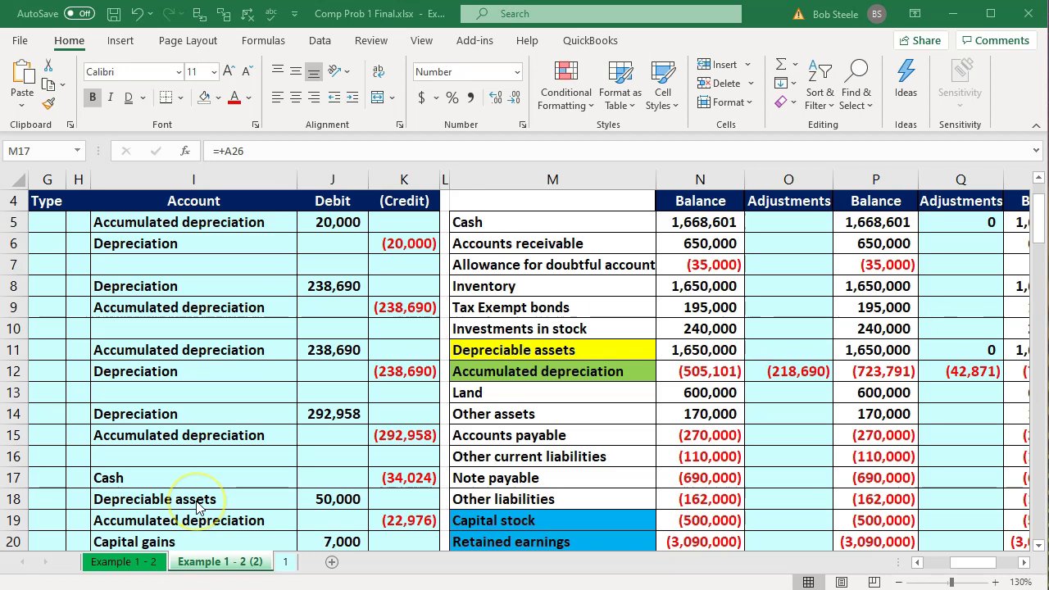